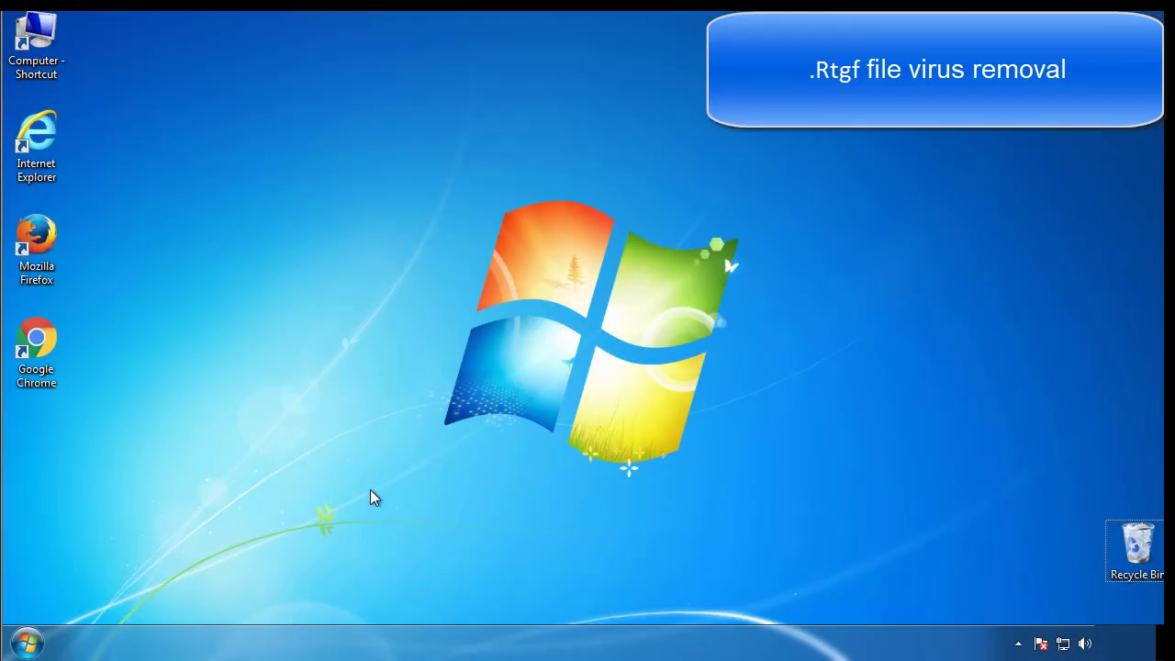
Step: Launch System Configuration by searching msconfig from the Start menu
{"action": "left_click", "coordinate": [33, 643]}
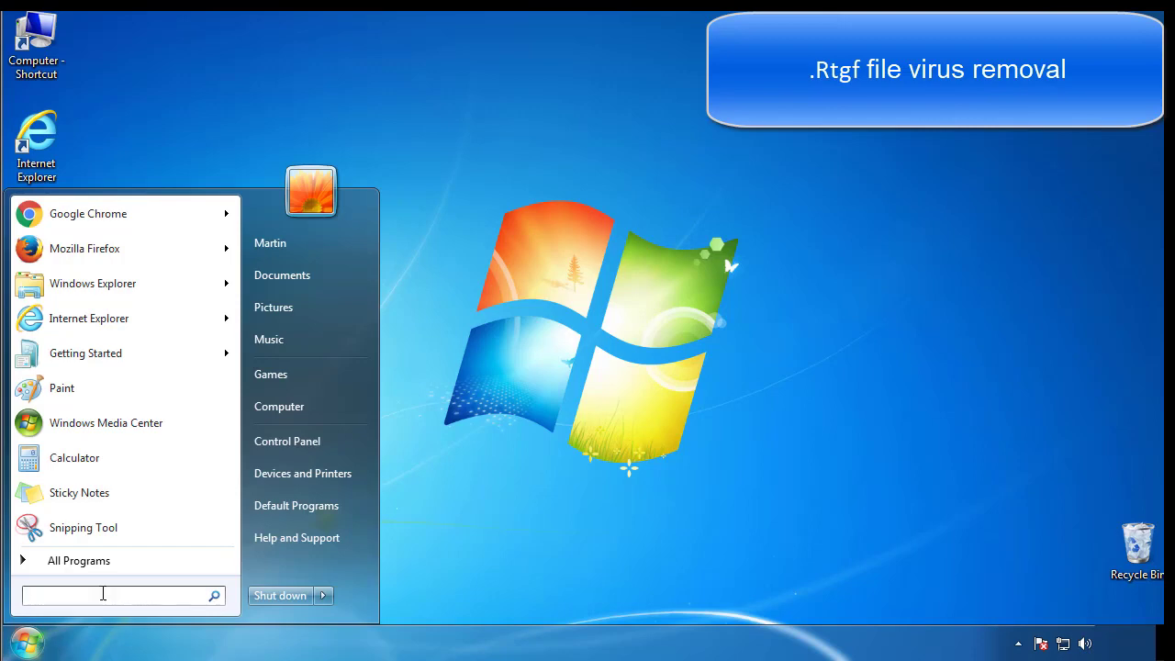
{"action": "type", "text": "msconfig"}
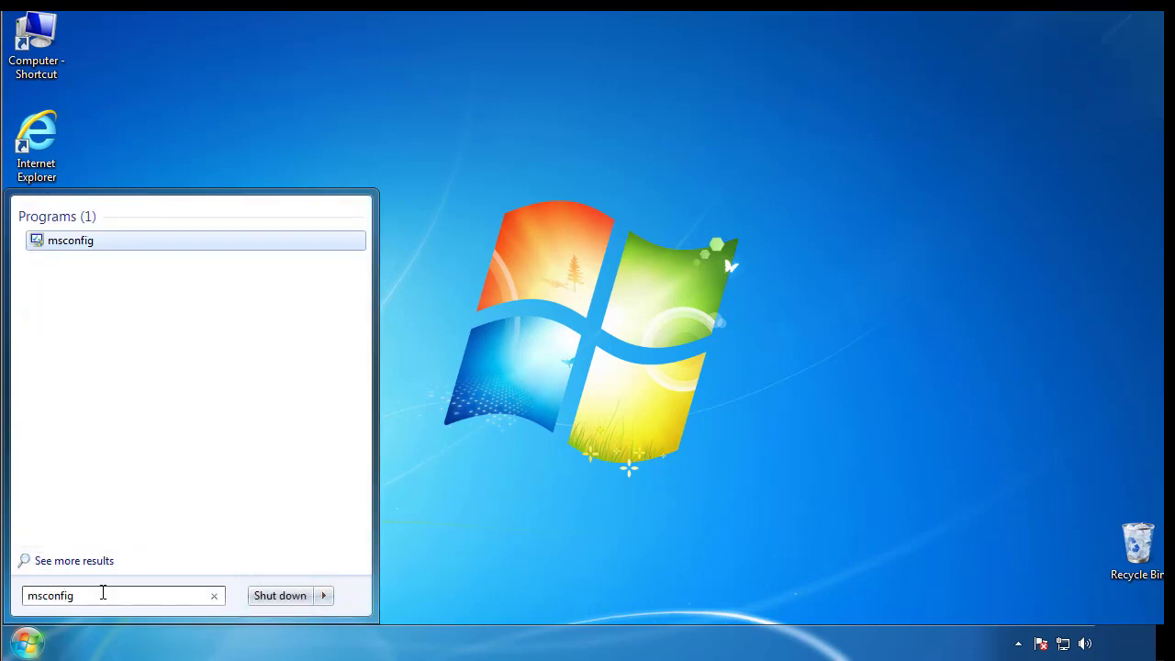
{"action": "key", "text": "Return"}
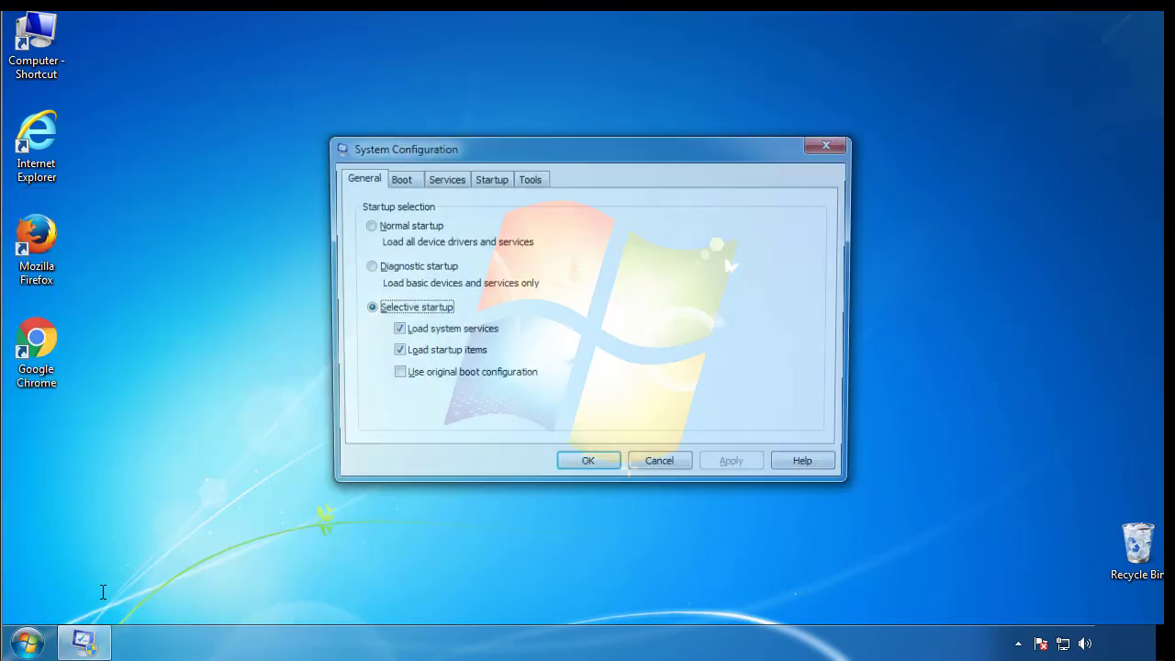
Step: Enable Safe boot (Minimal) on the Boot tab and restart into Safe Mode
{"action": "left_click", "coordinate": [396, 178]}
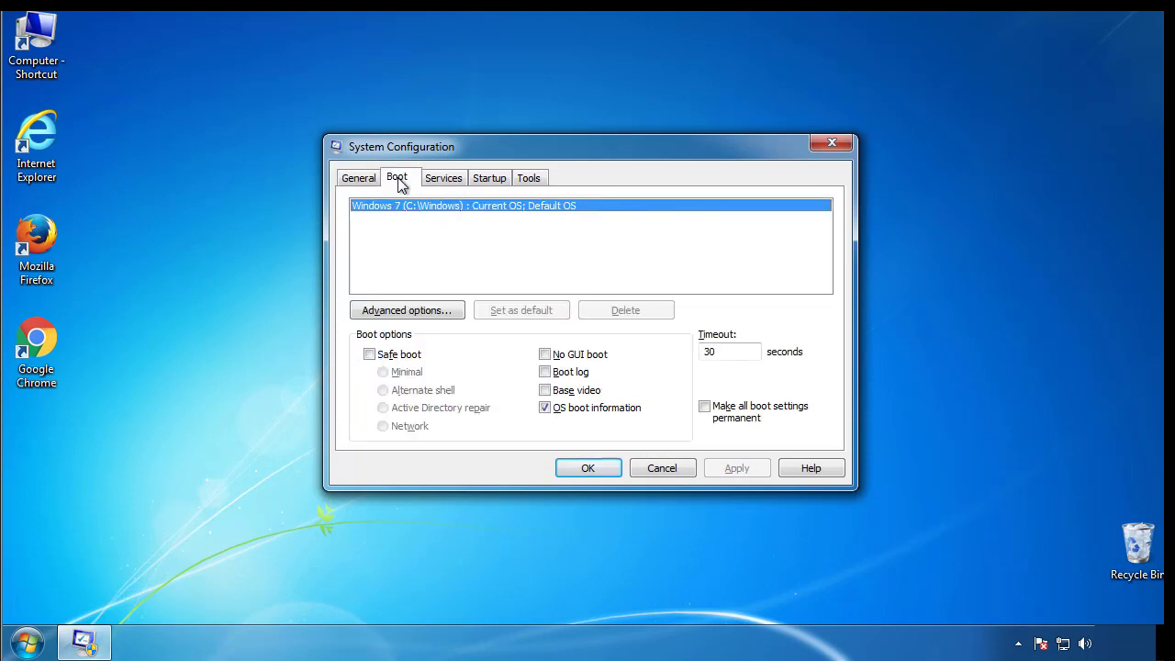
{"action": "left_click", "coordinate": [369, 354]}
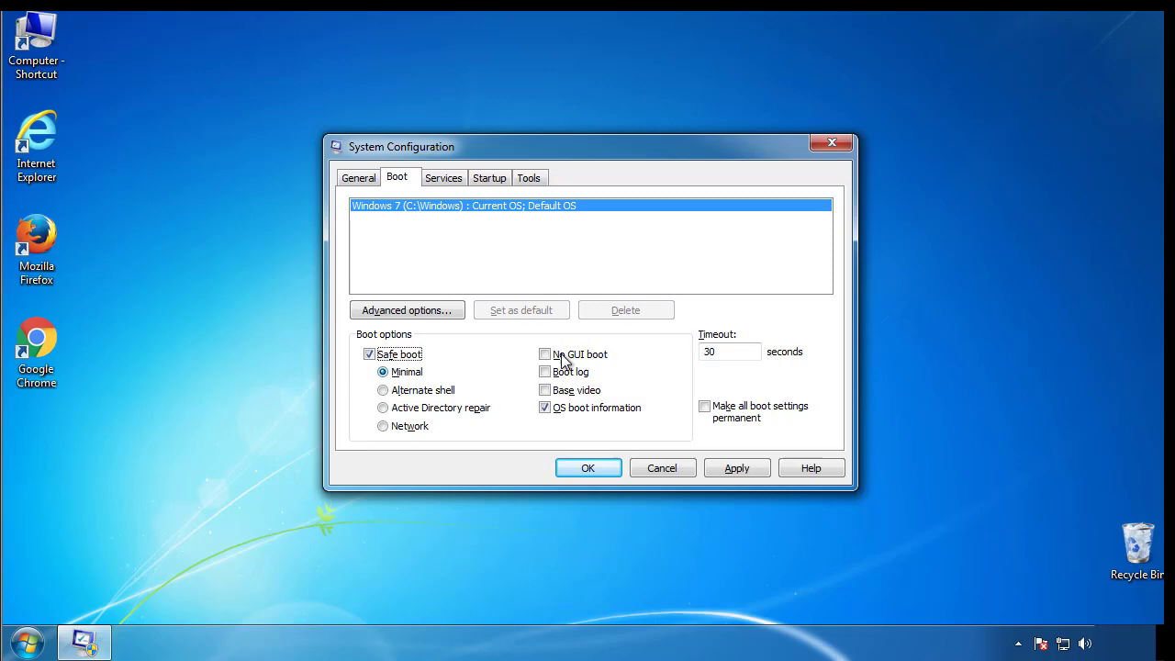
{"action": "left_click", "coordinate": [604, 474]}
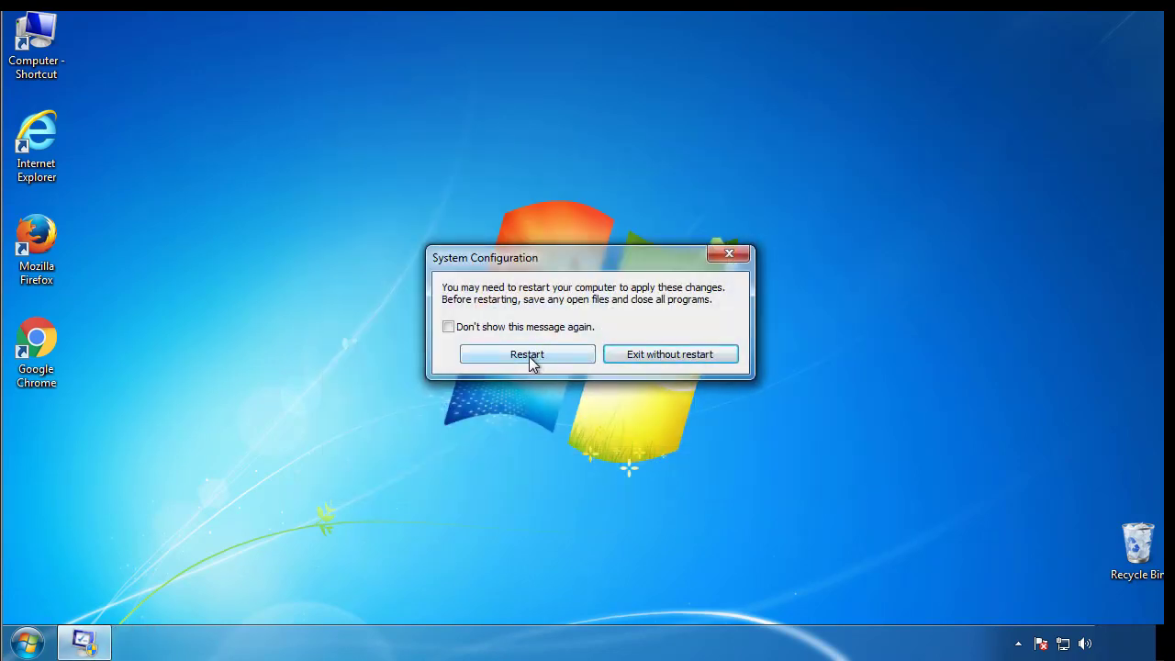
{"action": "left_click", "coordinate": [531, 356]}
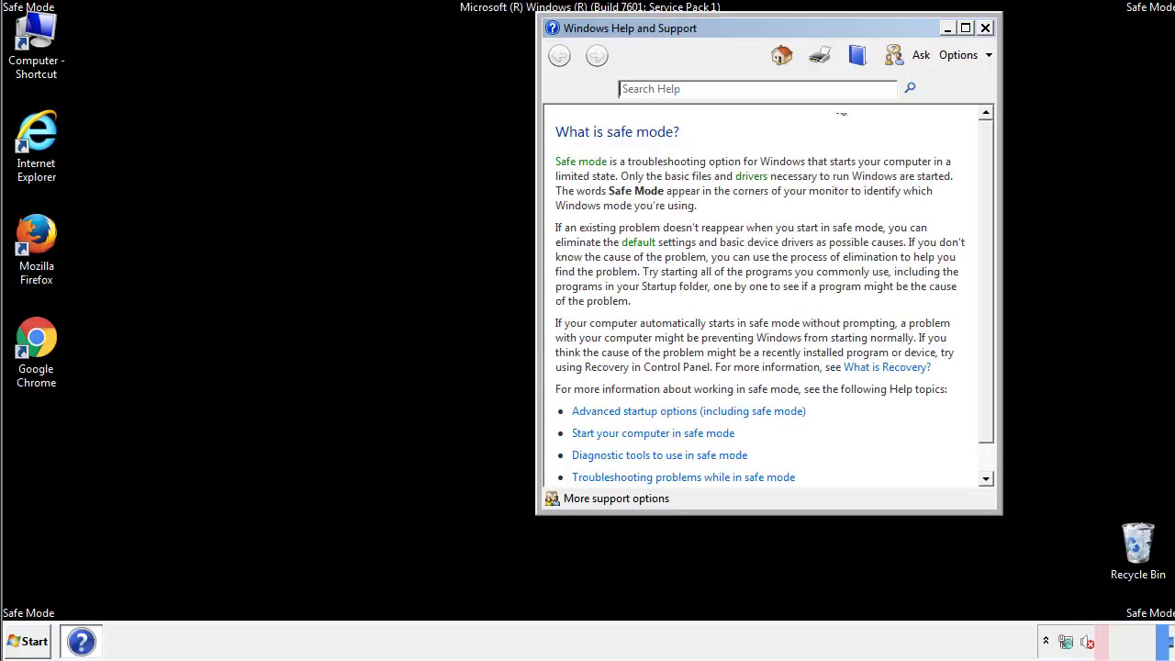
Step: Dismiss Safe Mode Help, then make Folder Options show hidden files, folders and drives
{"action": "left_click", "coordinate": [985, 27]}
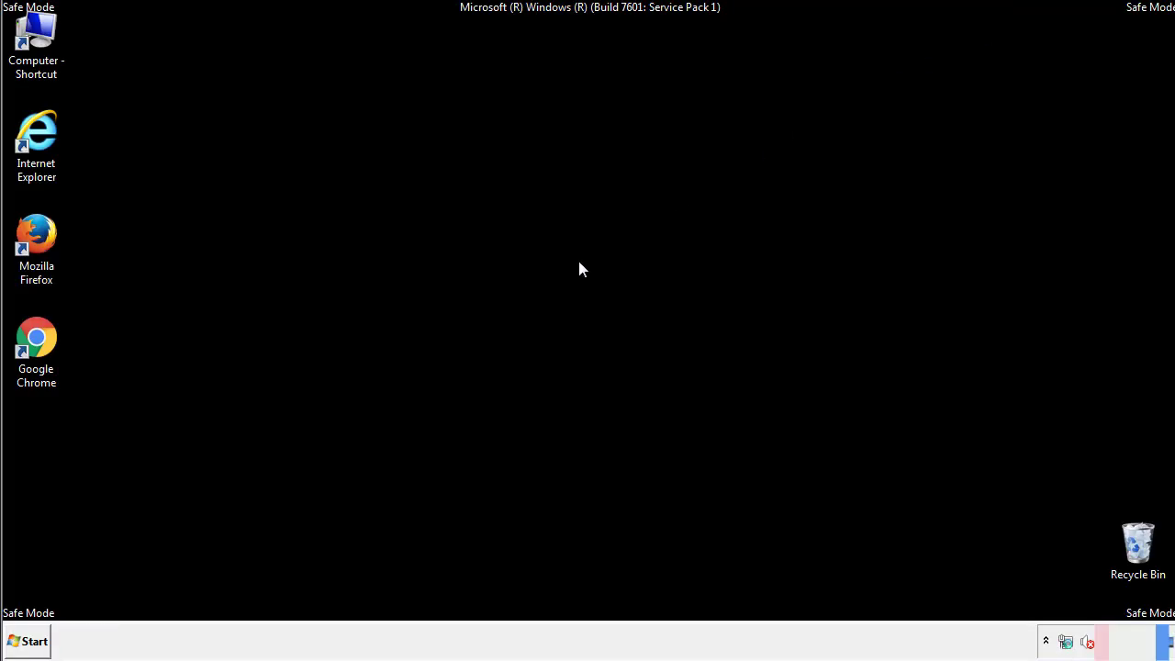
{"action": "left_click", "coordinate": [28, 639]}
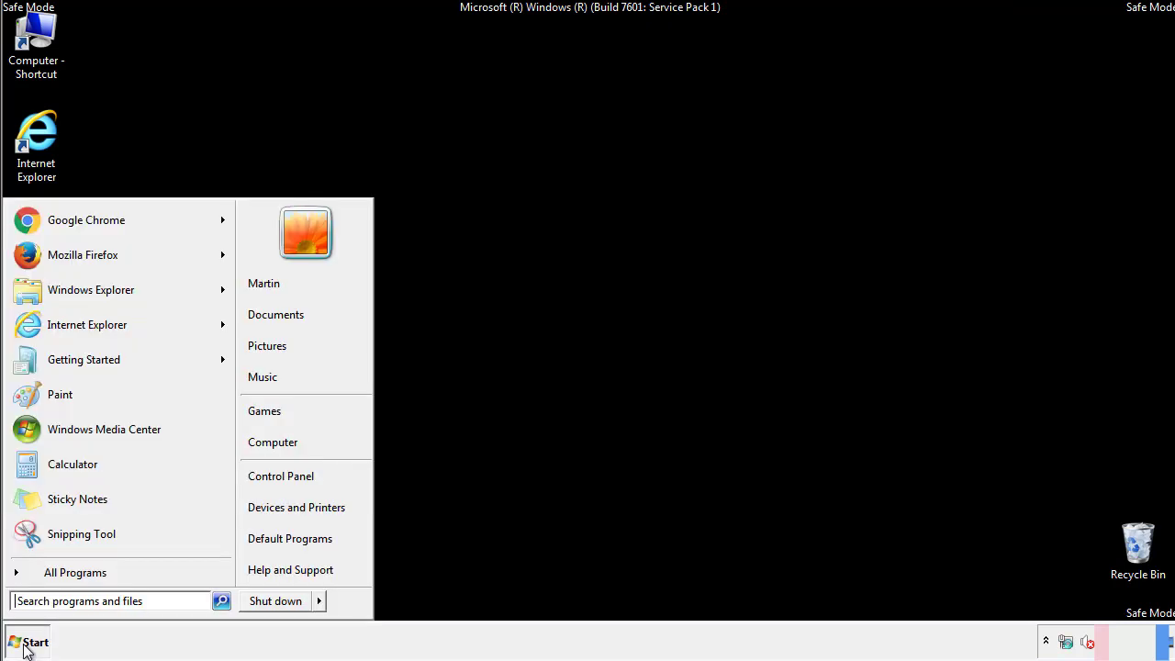
{"action": "left_click", "coordinate": [292, 473]}
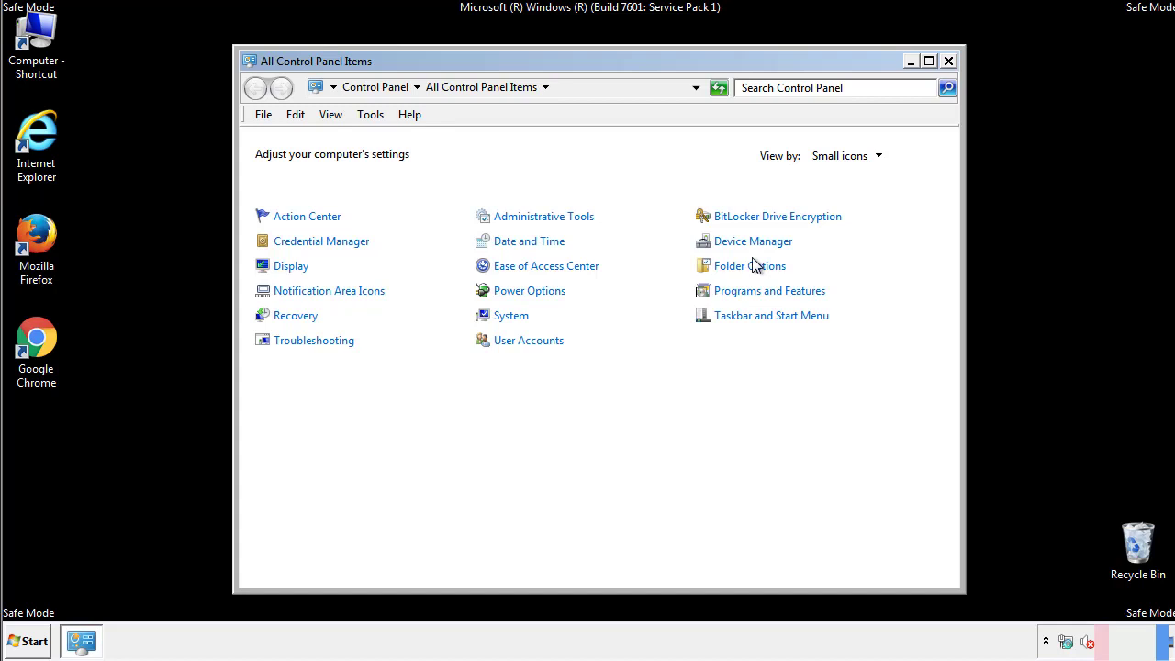
{"action": "left_click", "coordinate": [752, 267]}
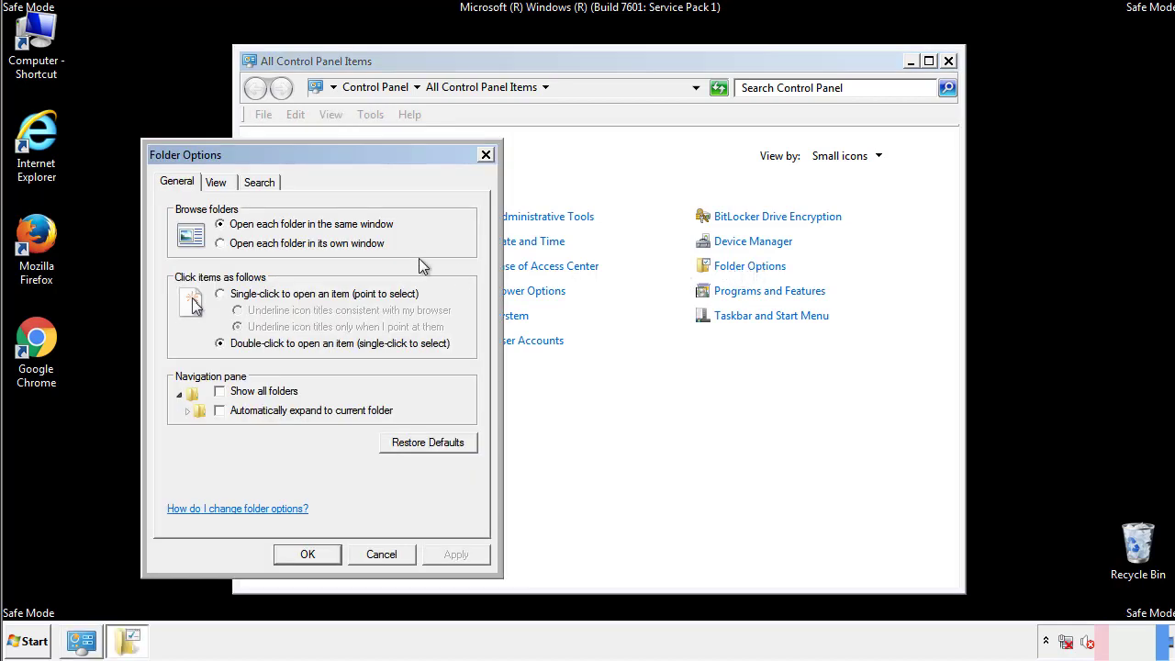
{"action": "left_click", "coordinate": [218, 185]}
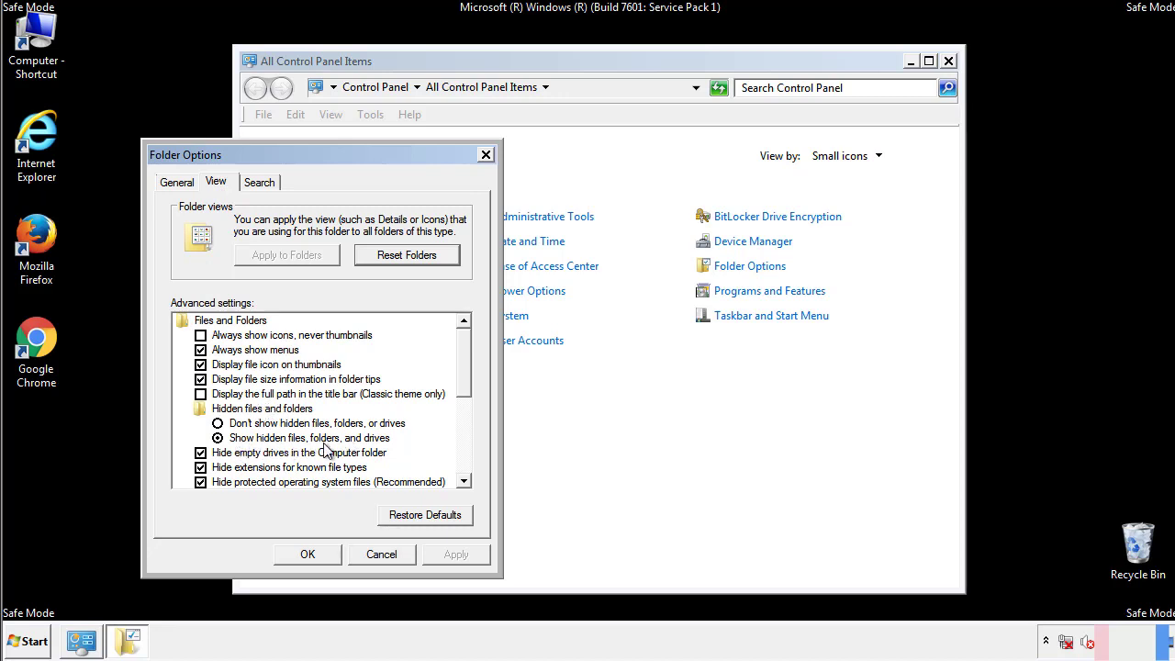
{"action": "left_click", "coordinate": [317, 552]}
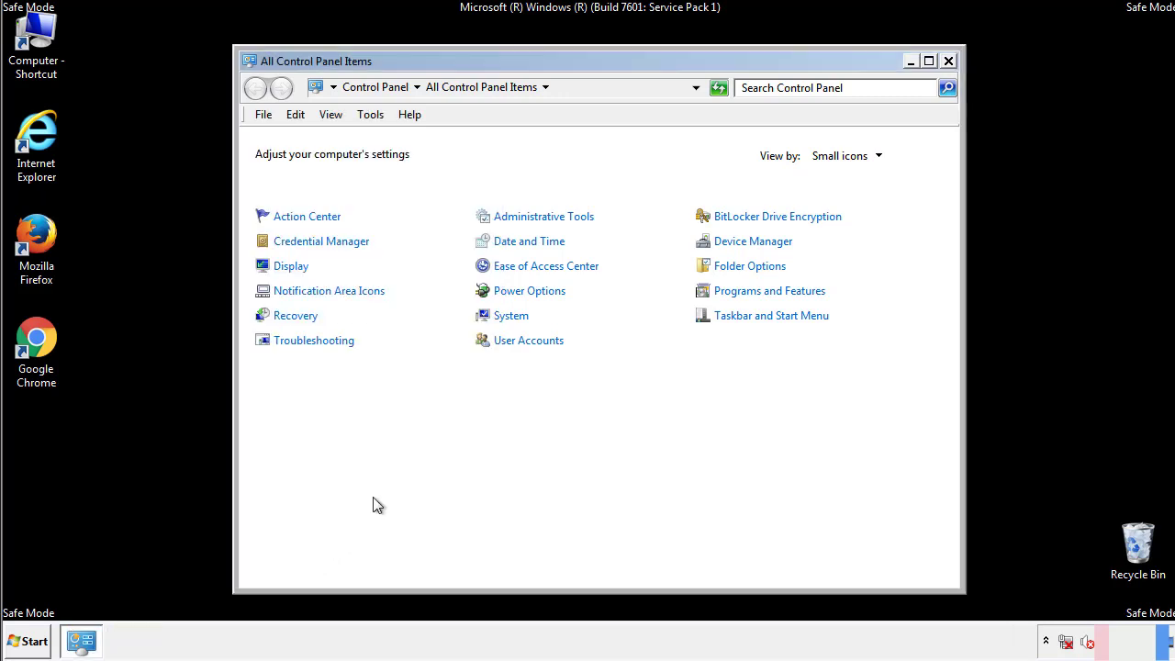
{"action": "left_click", "coordinate": [948, 60]}
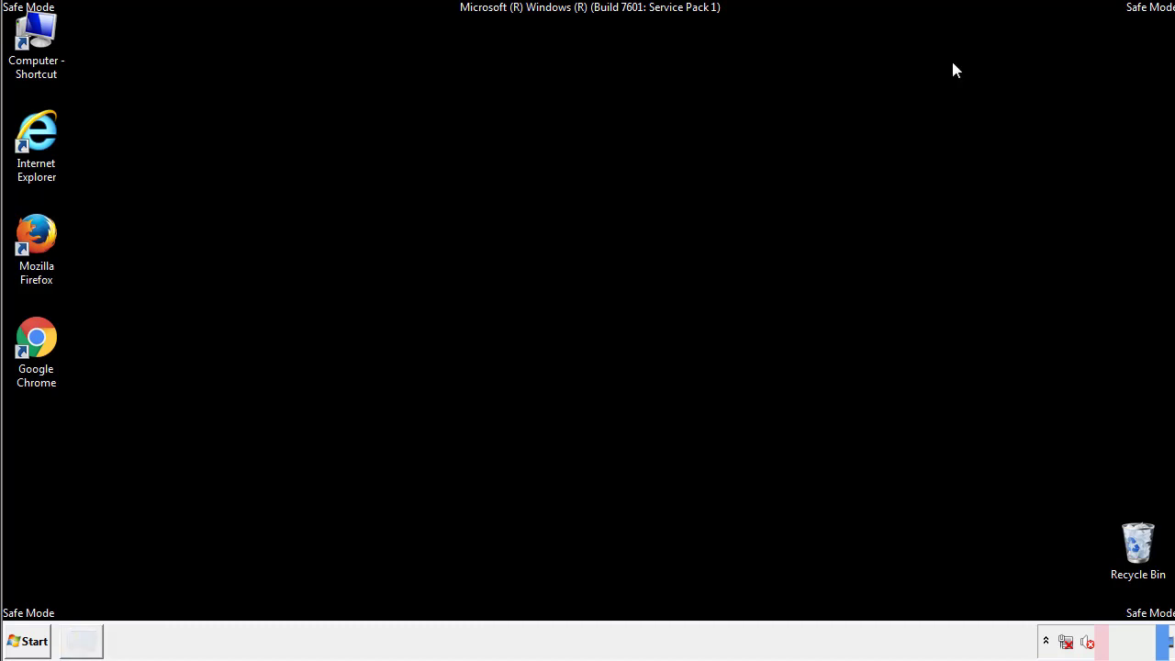
Step: Browse Computer to C:\Windows\System32\drivers\etc and open the hosts file
{"action": "double_click", "coordinate": [37, 35]}
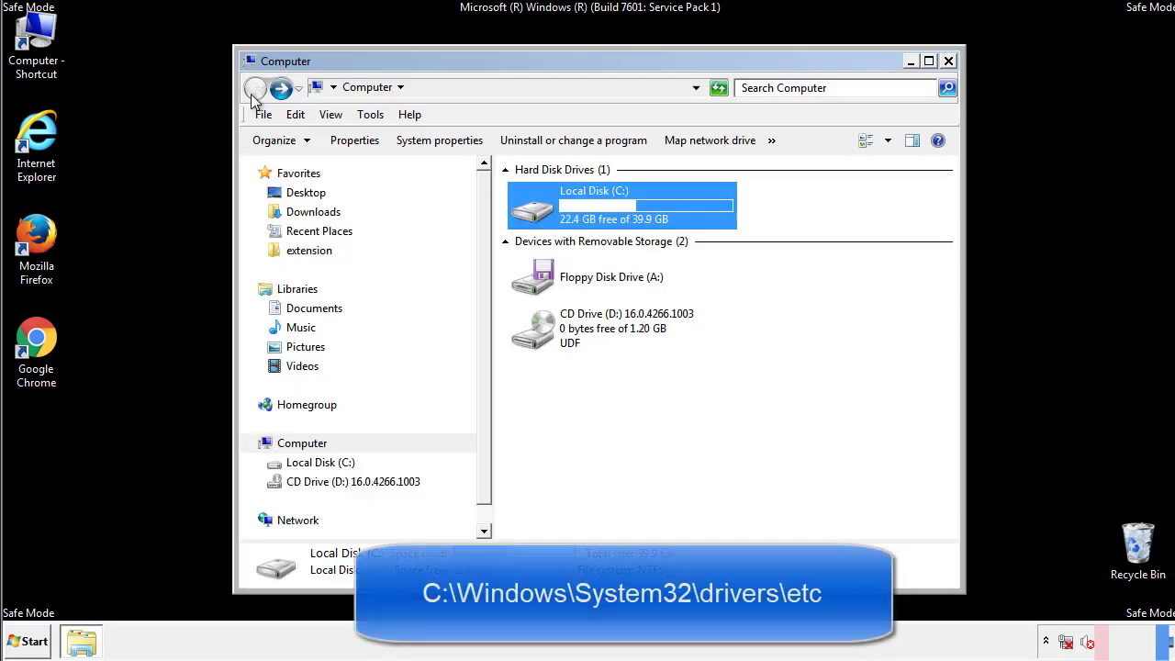
{"action": "double_click", "coordinate": [531, 208]}
{"action": "left_click", "coordinate": [537, 338]}
{"action": "double_click", "coordinate": [537, 337]}
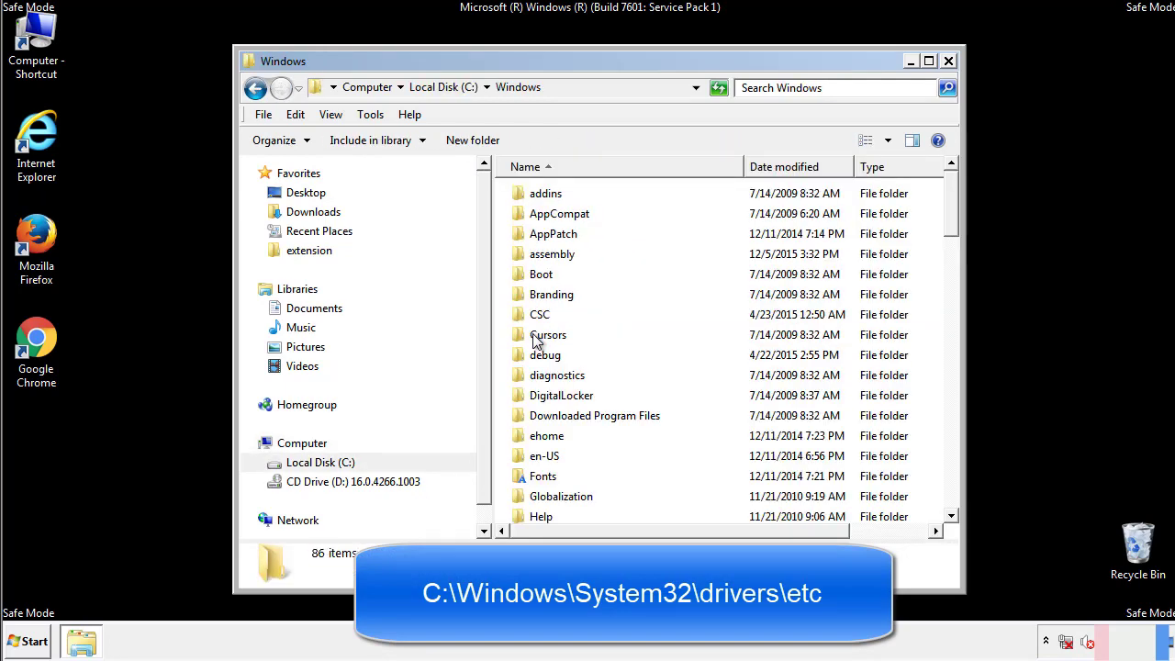
{"action": "scroll", "coordinate": [542, 415], "scroll_direction": "down", "scroll_amount": 2}
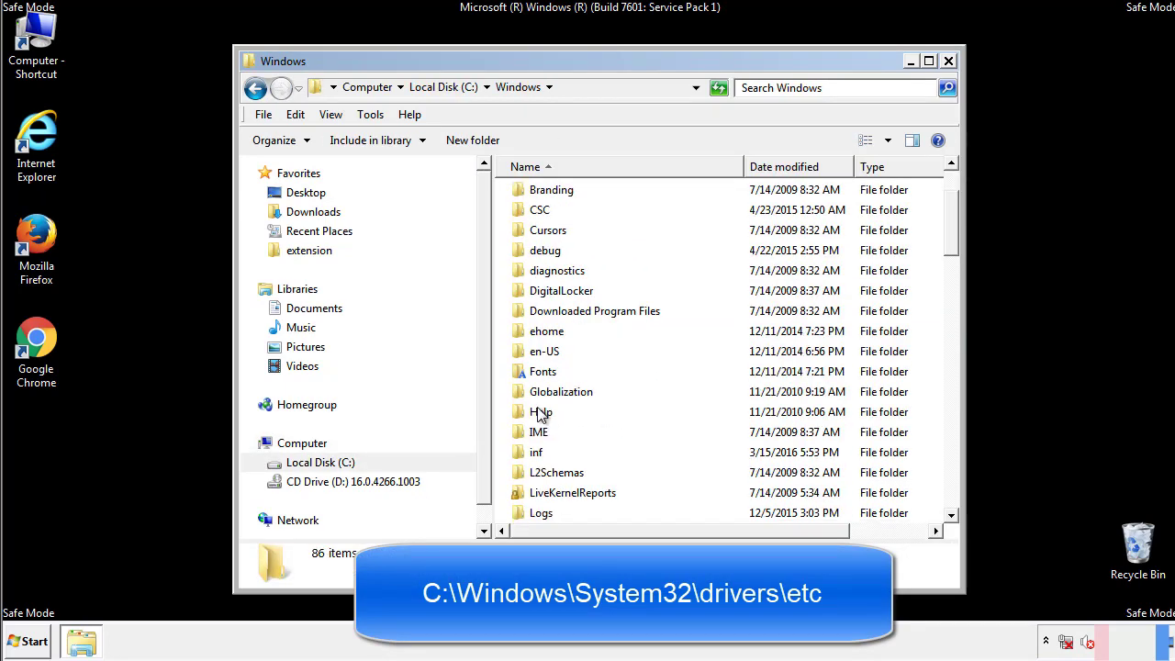
{"action": "scroll", "coordinate": [541, 415], "scroll_direction": "down", "scroll_amount": 7}
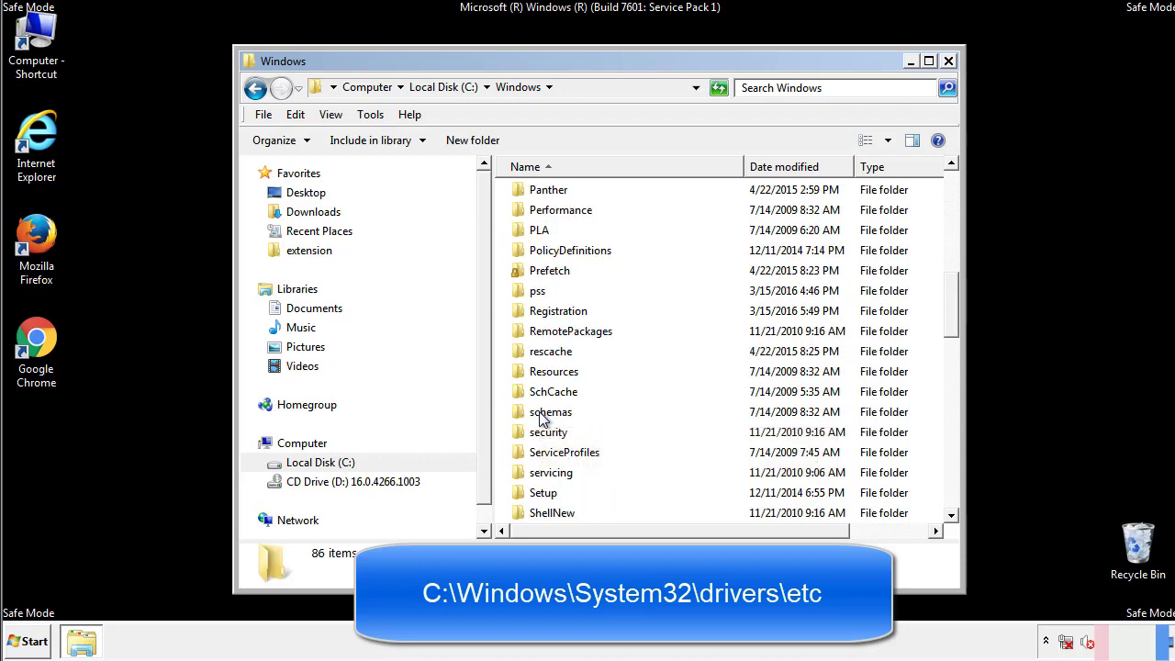
{"action": "scroll", "coordinate": [541, 415], "scroll_direction": "down", "scroll_amount": 2}
{"action": "double_click", "coordinate": [556, 474]}
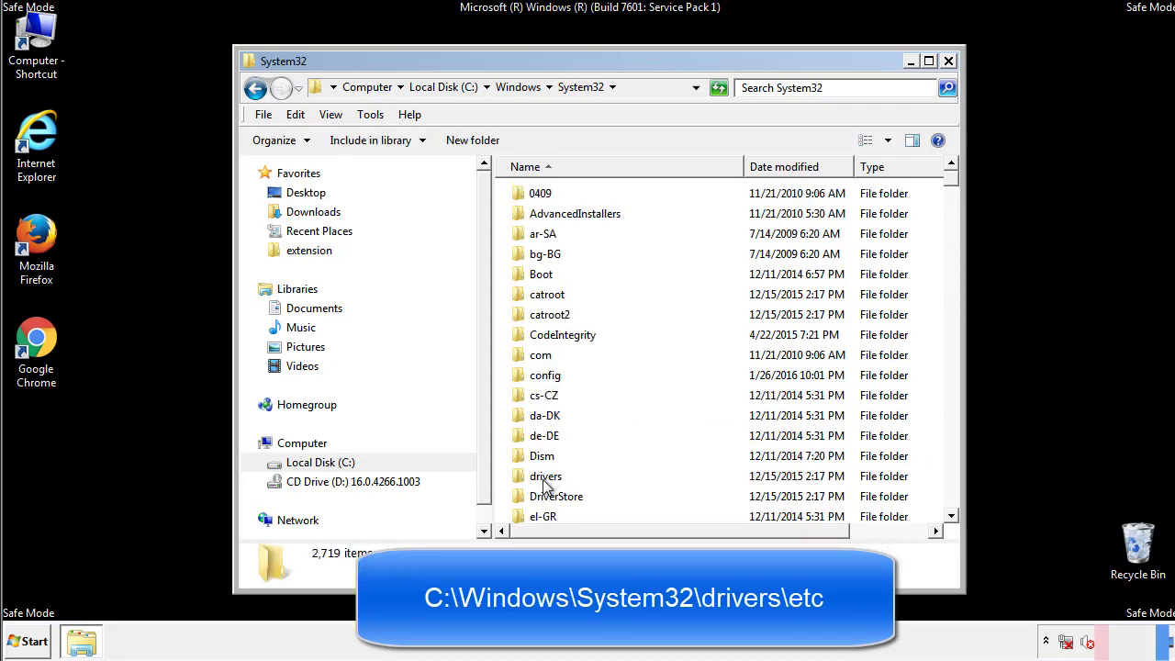
{"action": "double_click", "coordinate": [545, 477]}
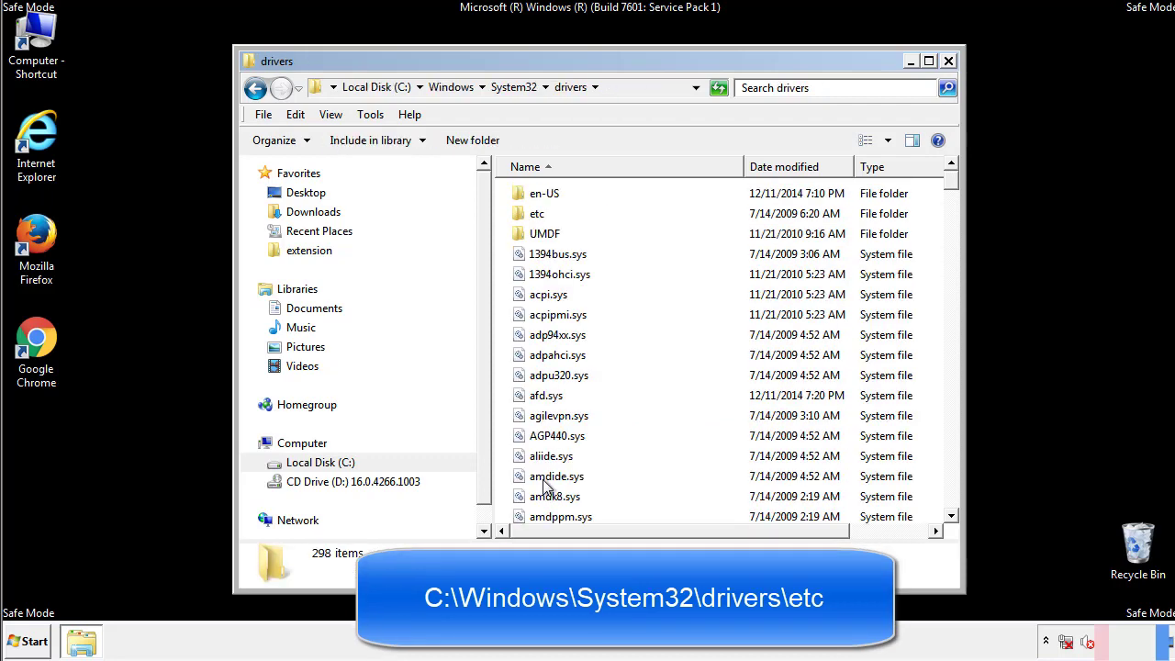
{"action": "double_click", "coordinate": [525, 218]}
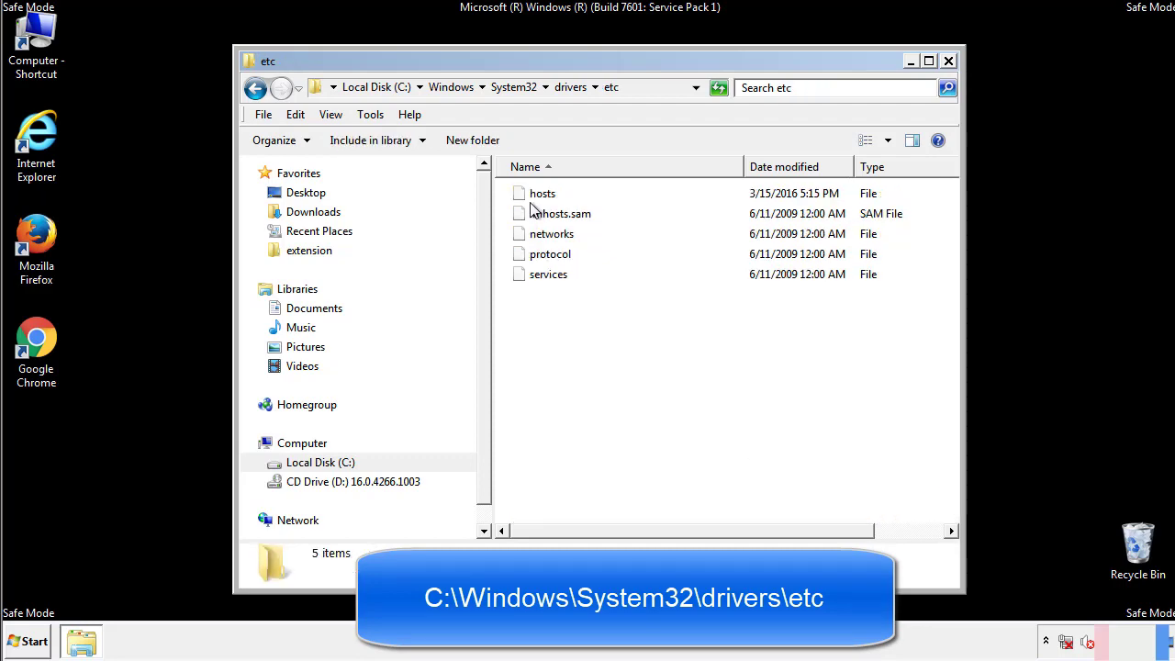
{"action": "double_click", "coordinate": [533, 197]}
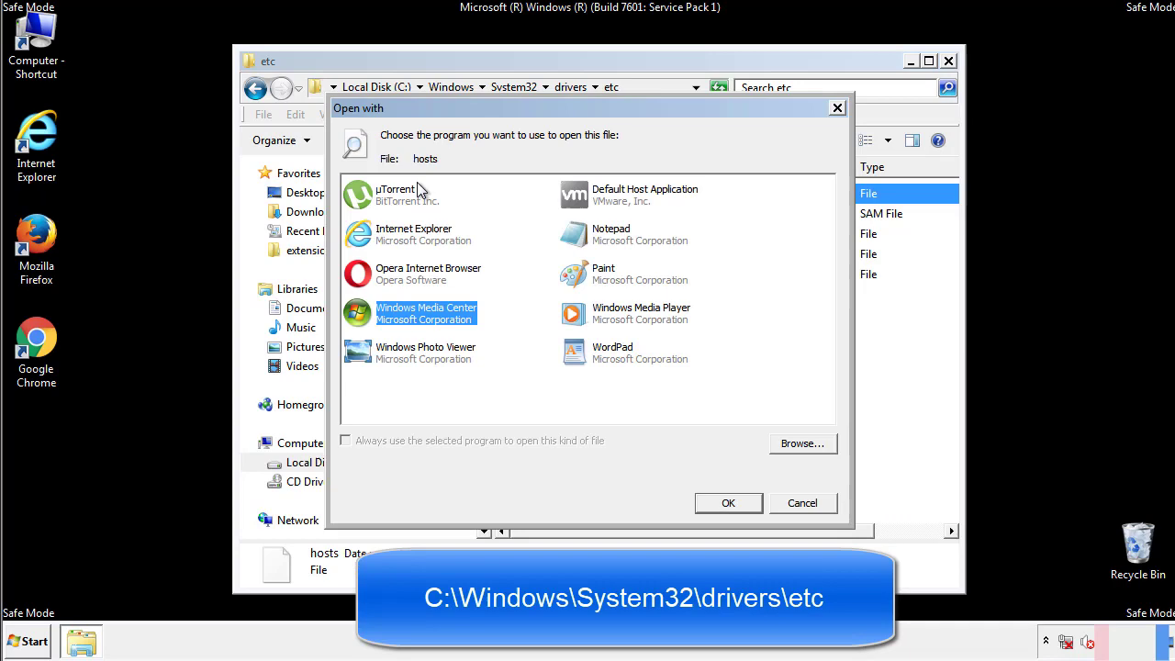
Step: Open the hosts file in Notepad and bring its window fully into view
{"action": "left_click", "coordinate": [595, 241]}
{"action": "left_click", "coordinate": [724, 501]}
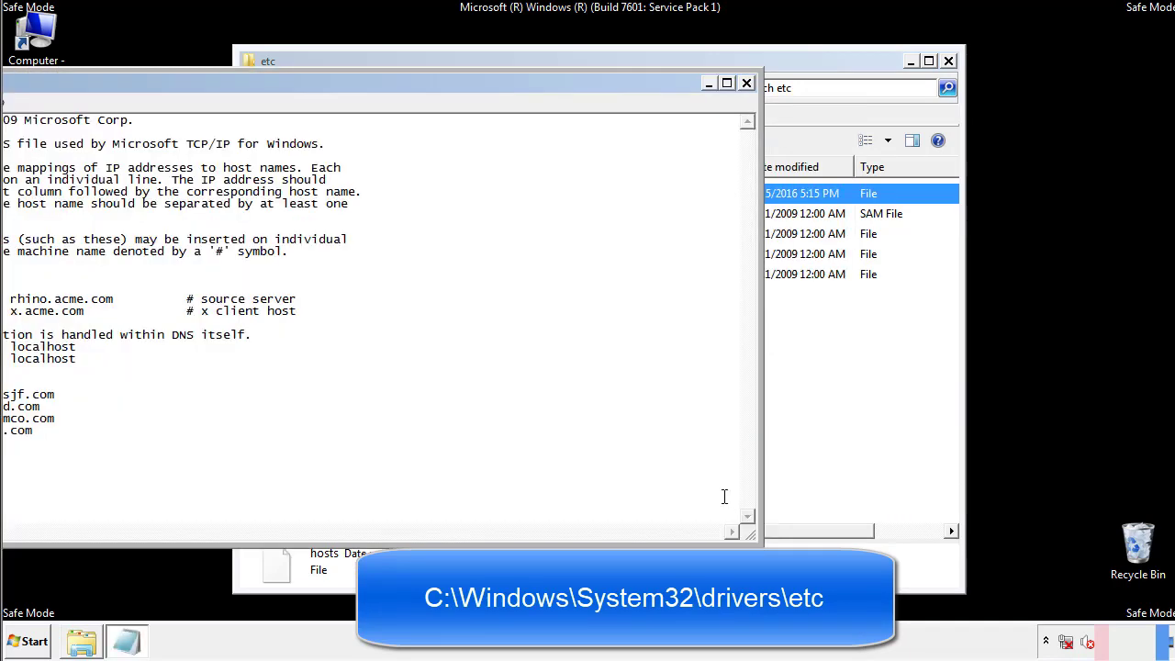
{"action": "left_click_drag", "start_coordinate": [480, 83], "coordinate": [747, 100]}
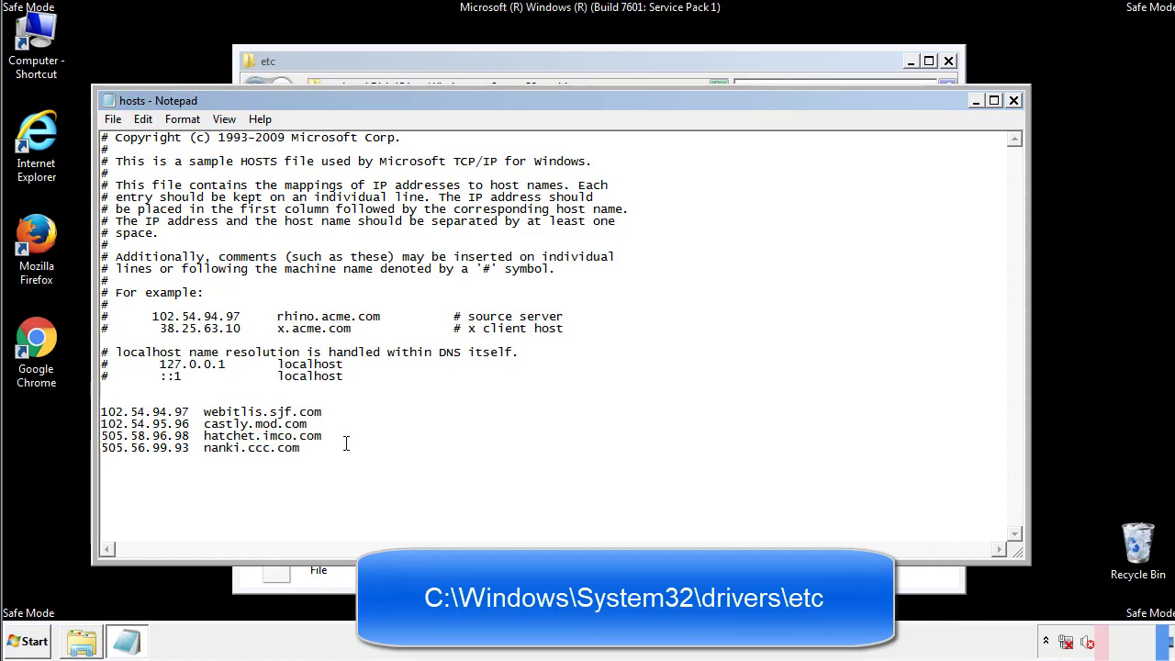
Step: Delete the four rogue host entries at the bottom and save hosts on closing
{"action": "left_click_drag", "start_coordinate": [328, 449], "coordinate": [101, 411]}
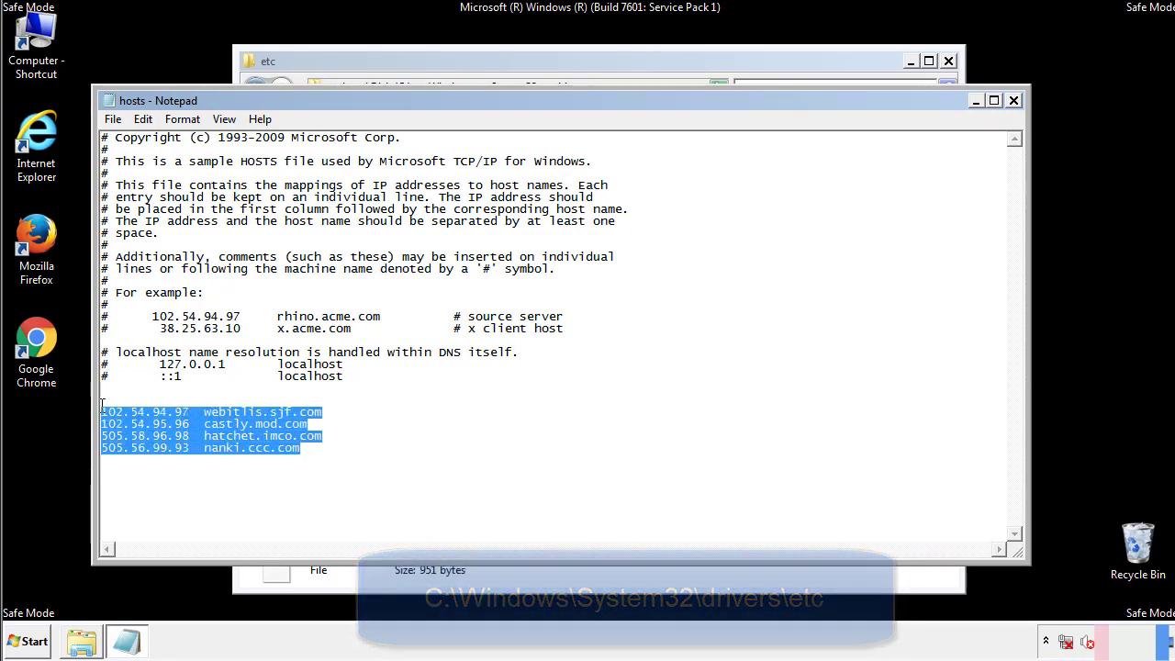
{"action": "key", "text": "Delete"}
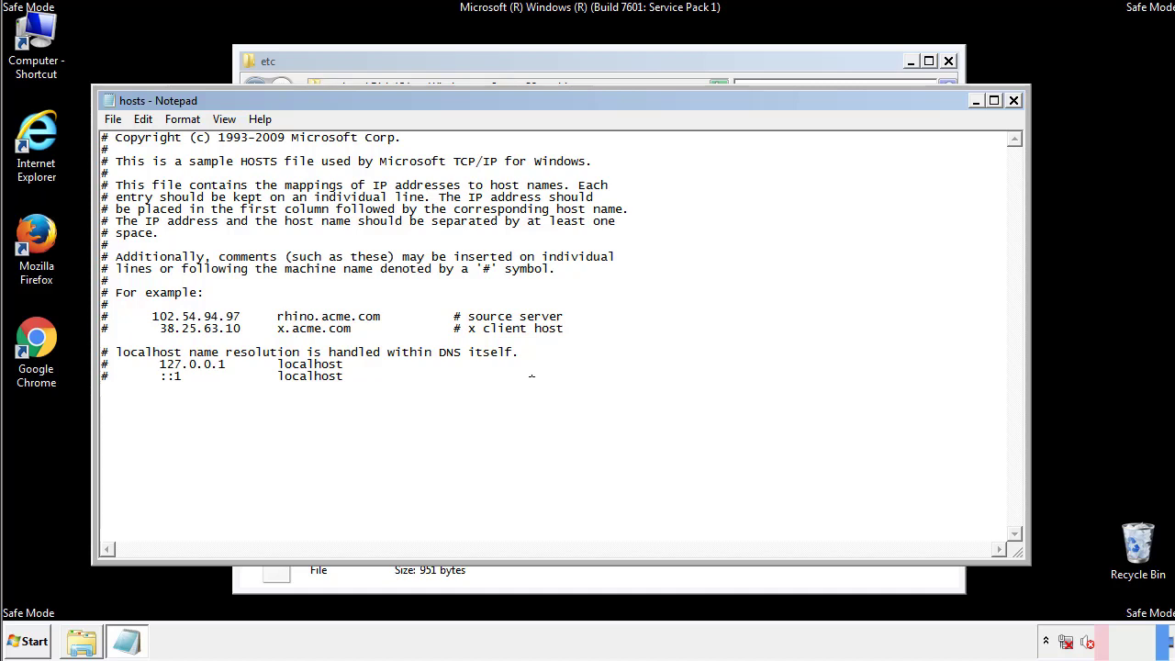
{"action": "left_click", "coordinate": [1014, 101]}
{"action": "left_click", "coordinate": [517, 335]}
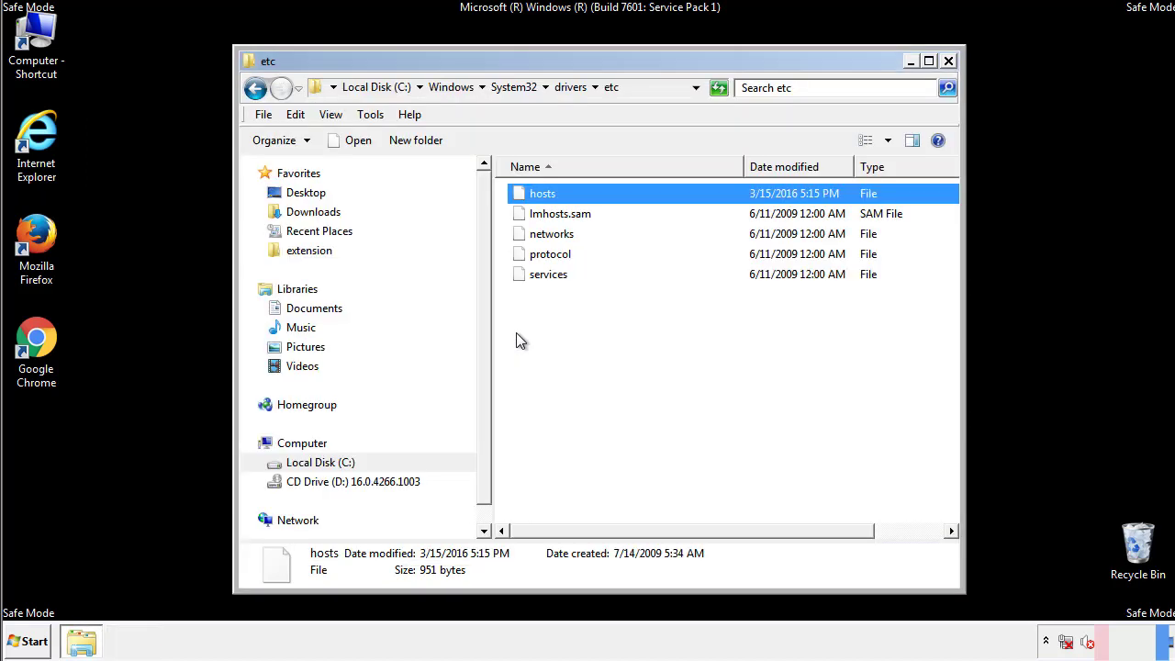
Step: Close the etc window and open the Startup folder from All Programs
{"action": "left_click", "coordinate": [948, 61]}
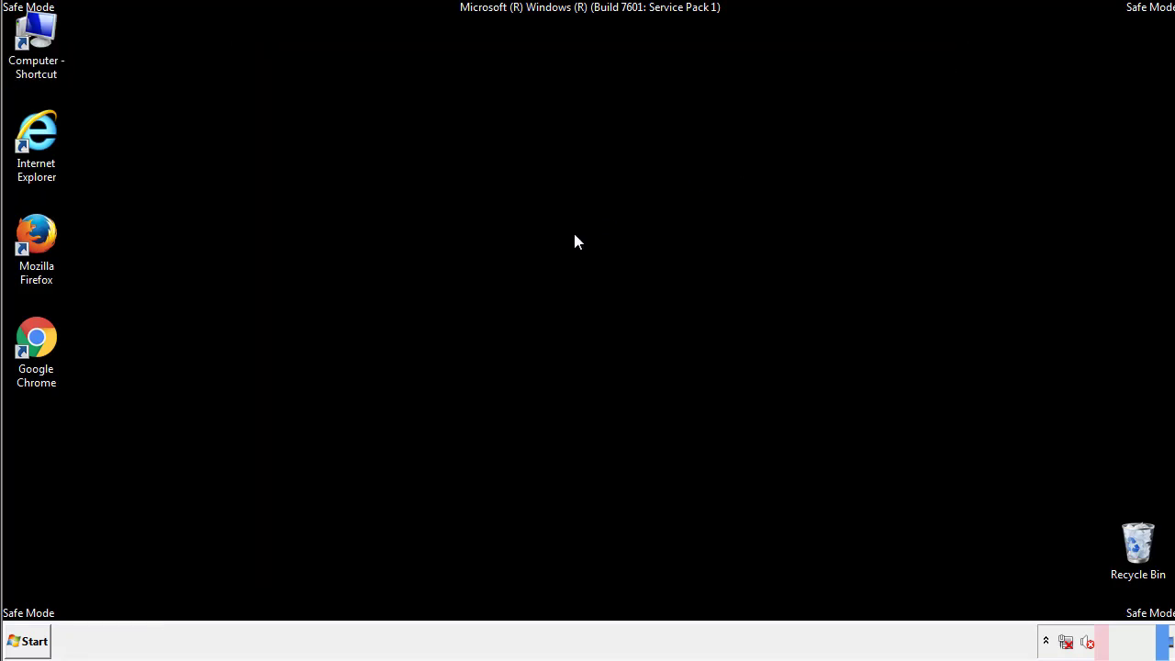
{"action": "left_click", "coordinate": [28, 642]}
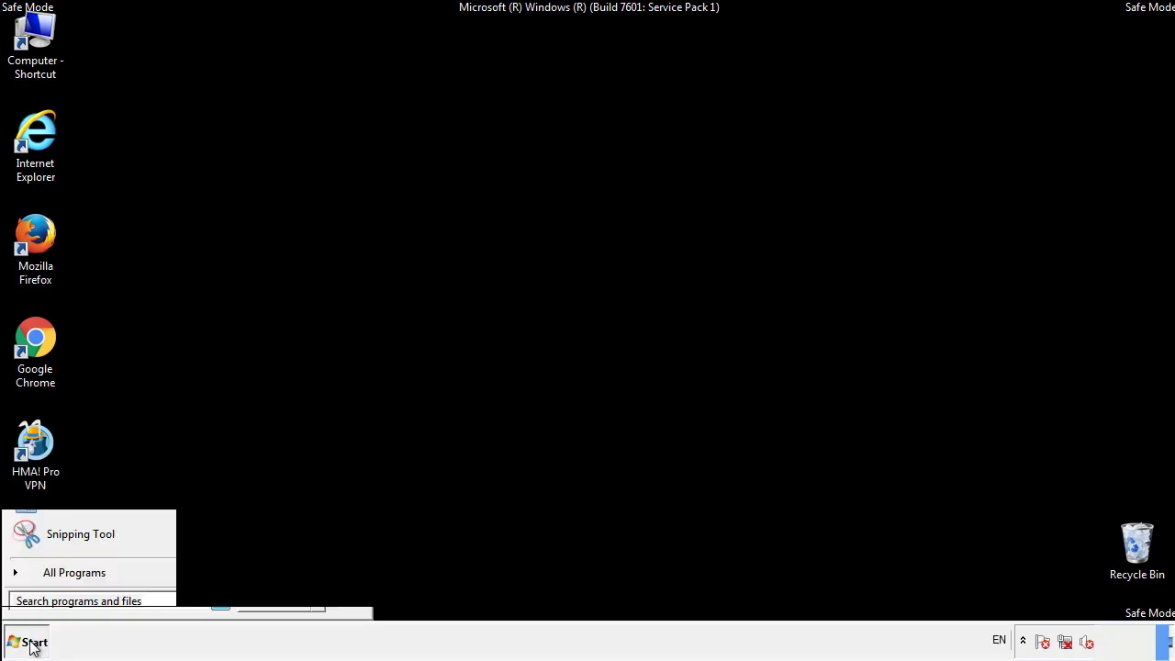
{"action": "left_click", "coordinate": [53, 580]}
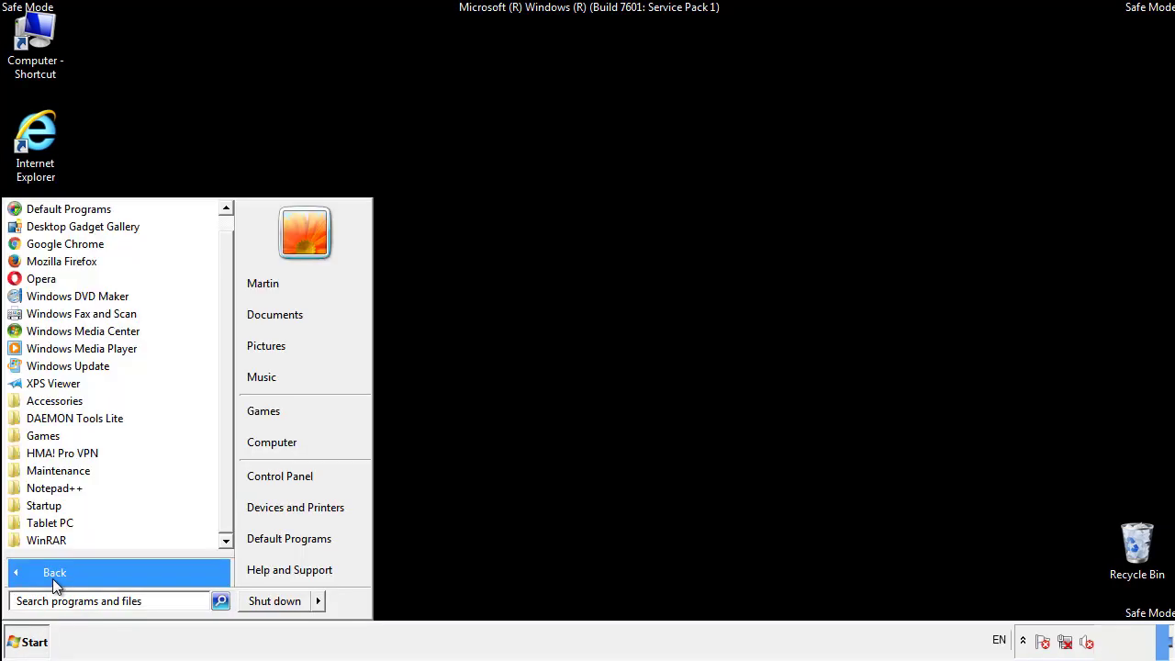
{"action": "right_click", "coordinate": [51, 507]}
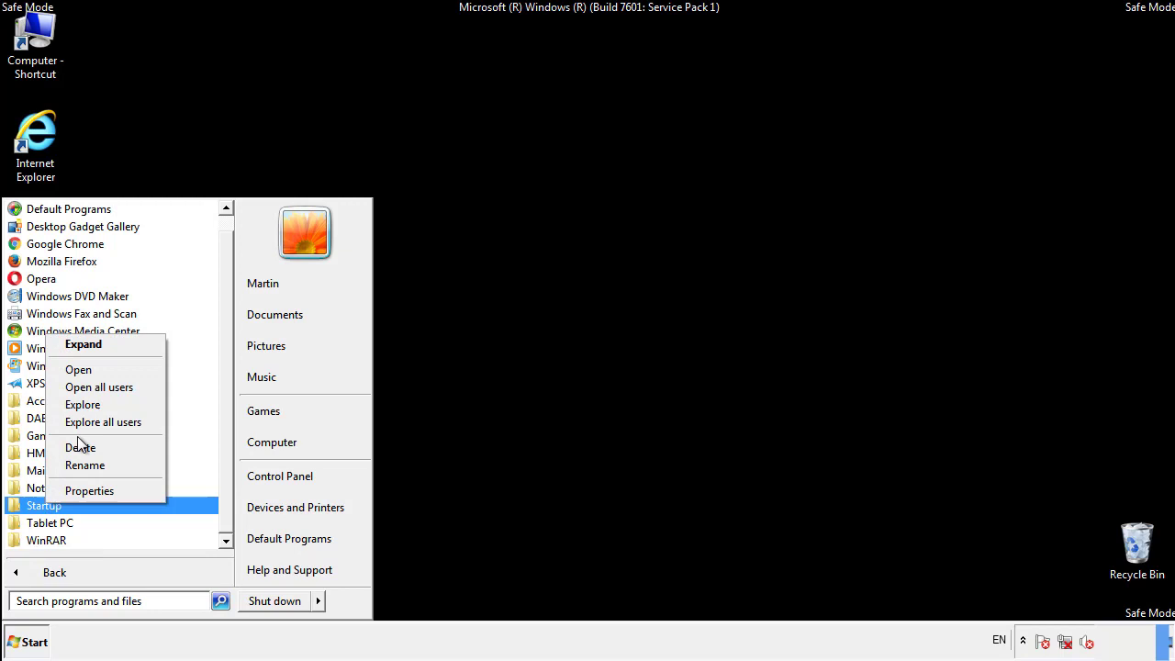
{"action": "left_click", "coordinate": [89, 369]}
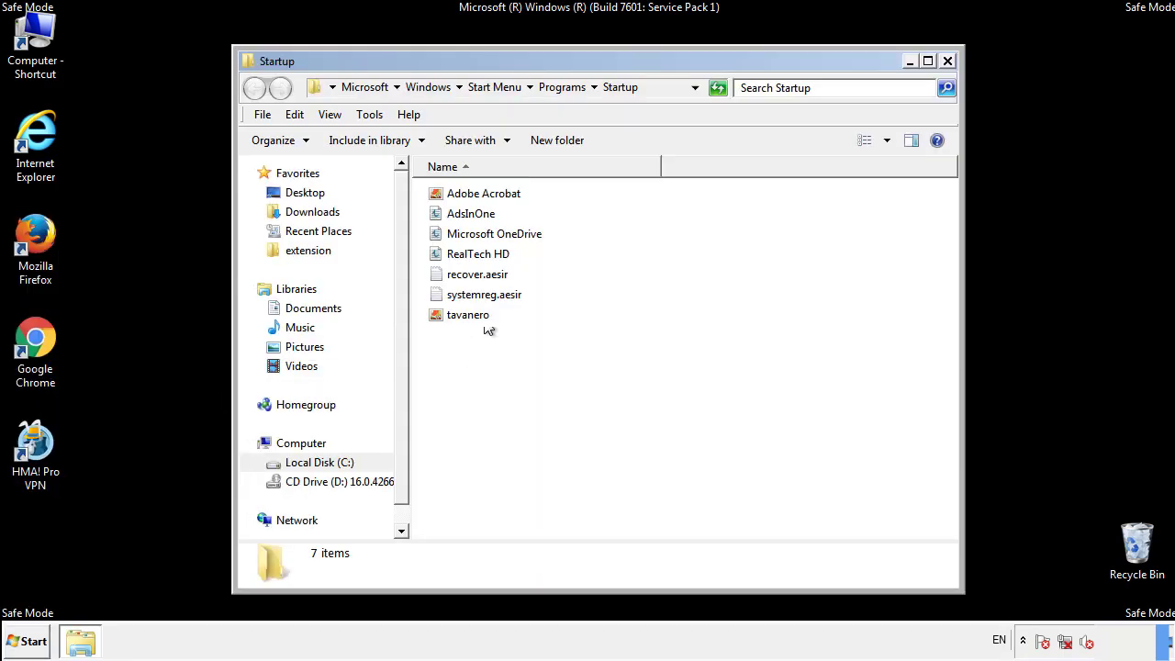
Step: Delete AdsInOne, recover.aesir, systemreg.aesir and tavanero from Startup, then close the window
{"action": "left_click", "coordinate": [480, 217]}
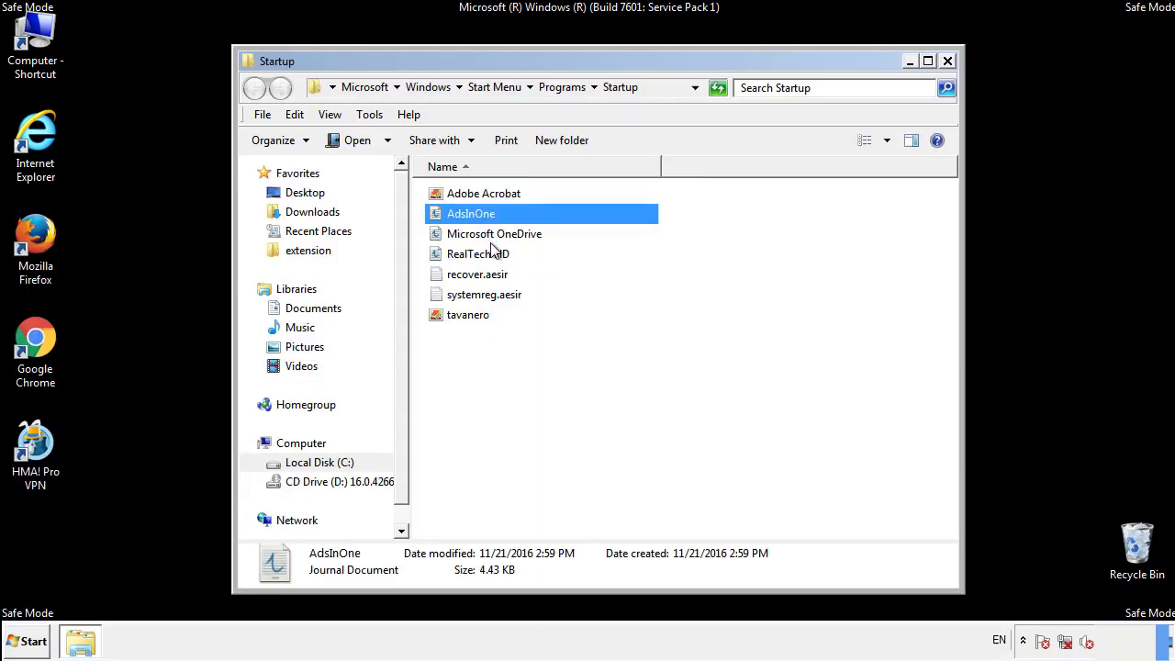
{"action": "left_click", "coordinate": [478, 276], "text": "ctrl"}
{"action": "left_click", "coordinate": [487, 294], "text": "ctrl"}
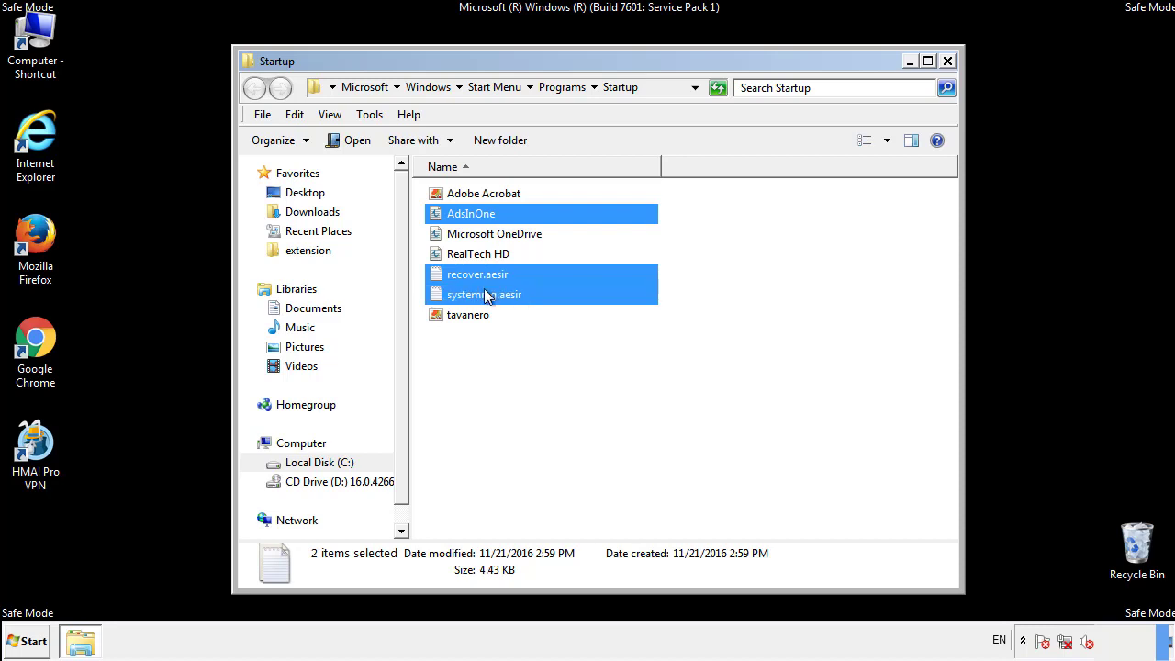
{"action": "left_click", "coordinate": [470, 315], "text": "ctrl"}
{"action": "right_click", "coordinate": [465, 316]}
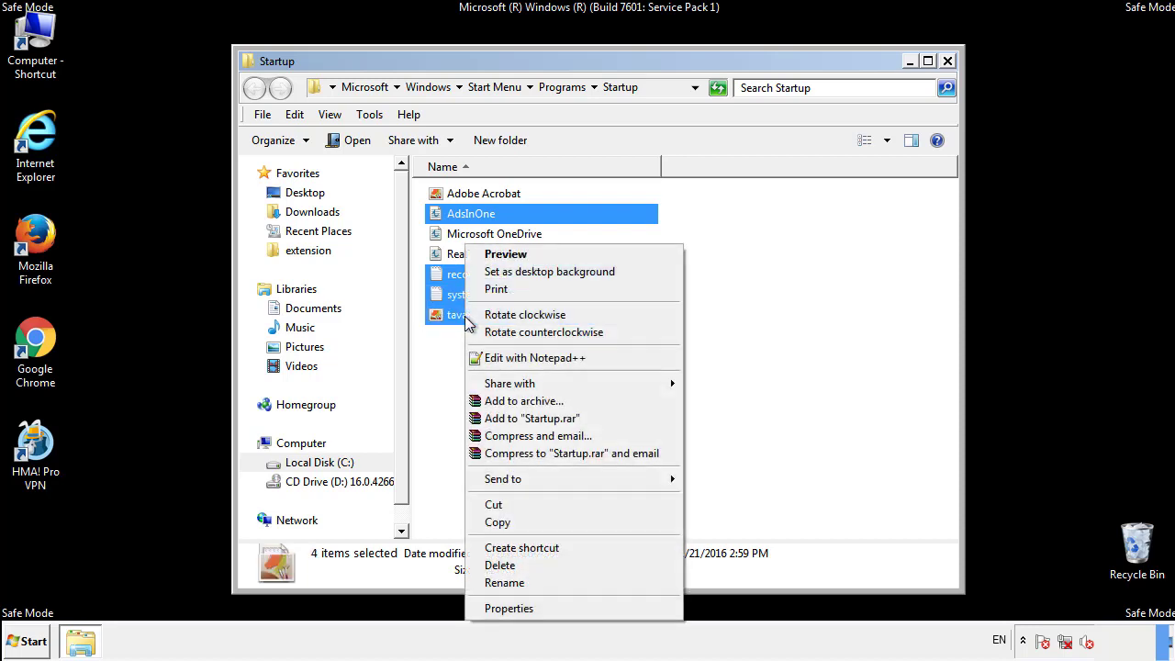
{"action": "left_click", "coordinate": [500, 564]}
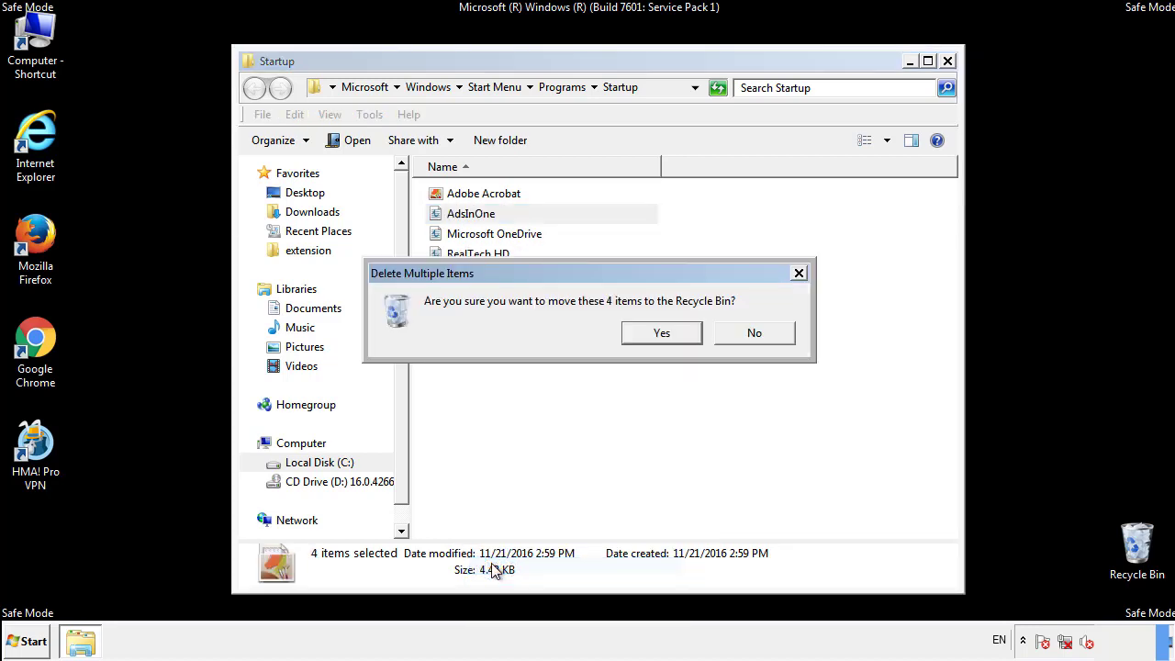
{"action": "left_click", "coordinate": [648, 336]}
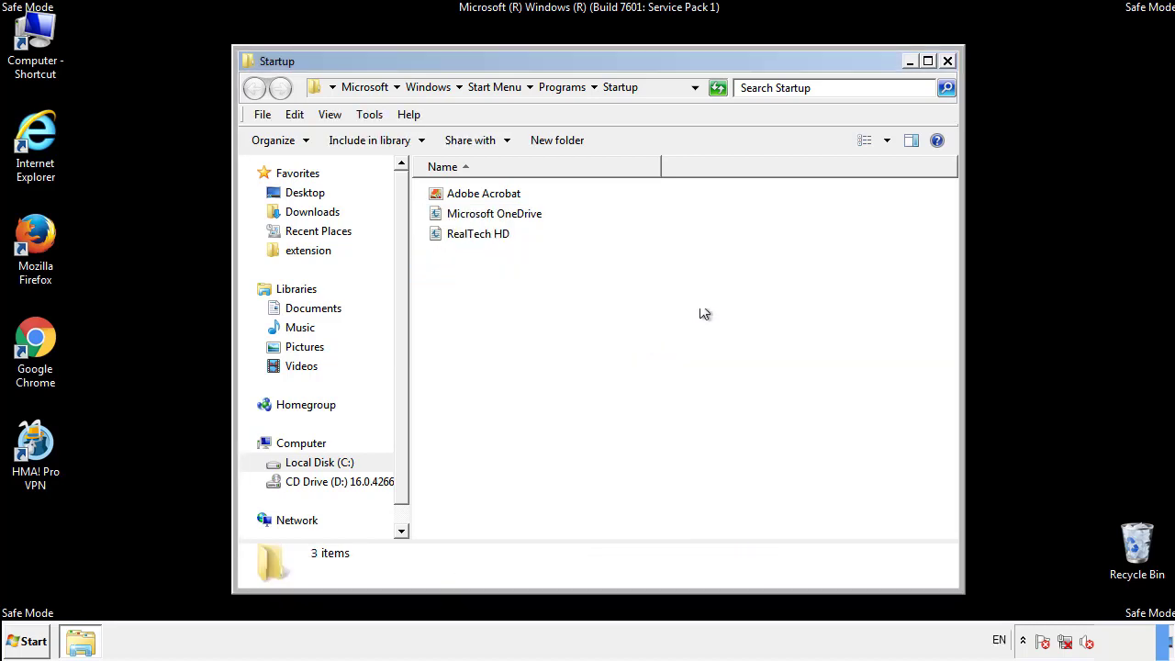
{"action": "left_click", "coordinate": [950, 69]}
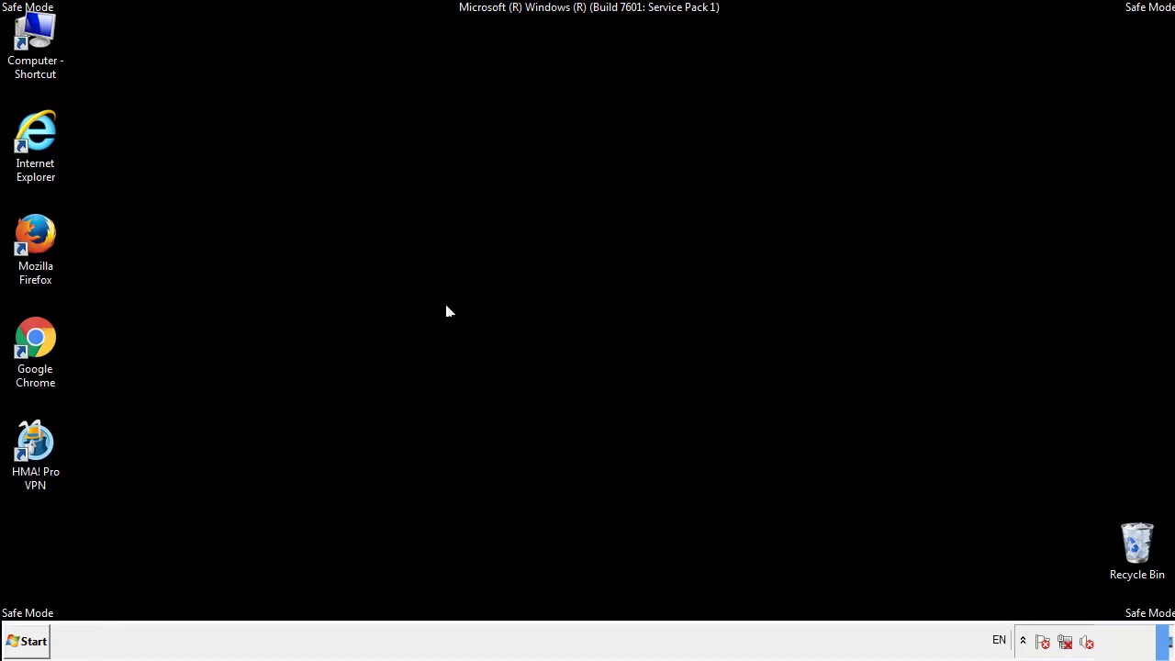
Step: Launch Registry Editor by searching regedit from the Start menu
{"action": "left_click", "coordinate": [28, 643]}
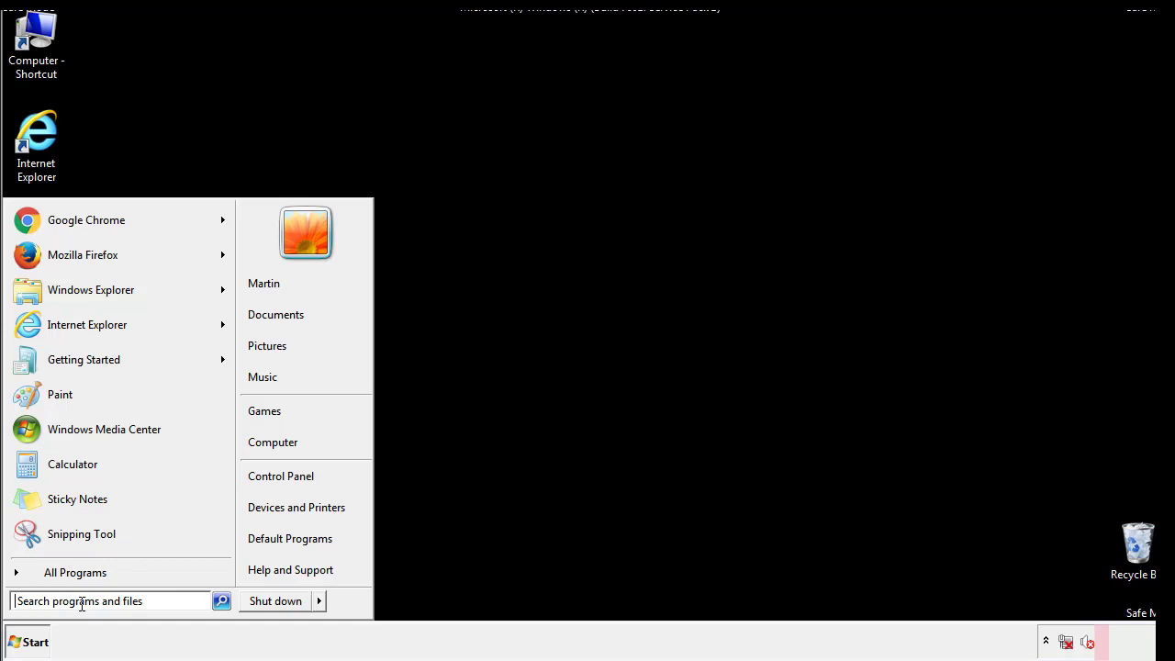
{"action": "type", "text": "reged"}
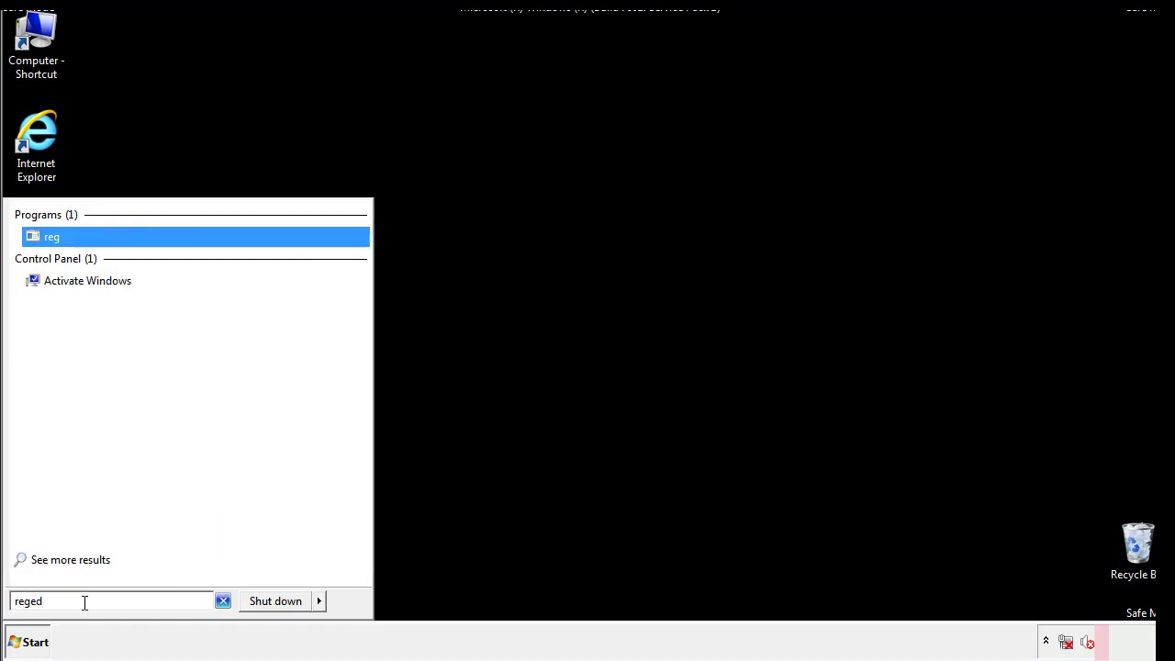
{"action": "type", "text": "it"}
{"action": "key", "text": "Return"}
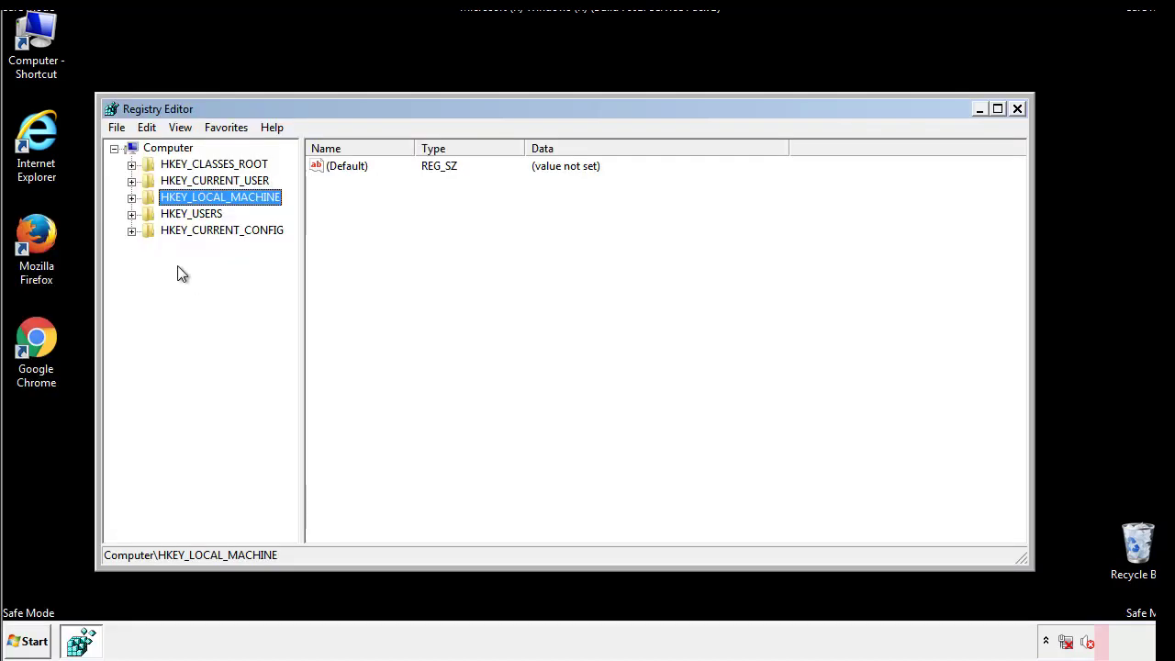
Step: Navigate to HKLM\SOFTWARE\Microsoft\Windows\CurrentVersion\Run to view its startup values
{"action": "left_click", "coordinate": [131, 198]}
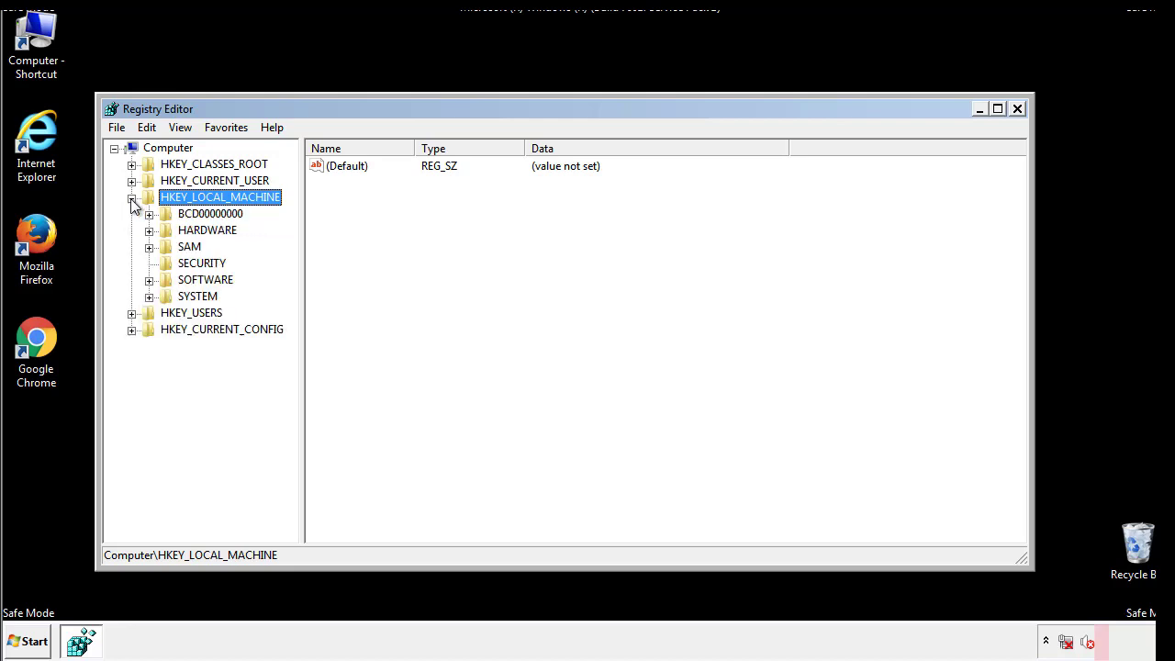
{"action": "left_click", "coordinate": [149, 280]}
{"action": "left_click_drag", "start_coordinate": [289, 270], "coordinate": [291, 304]}
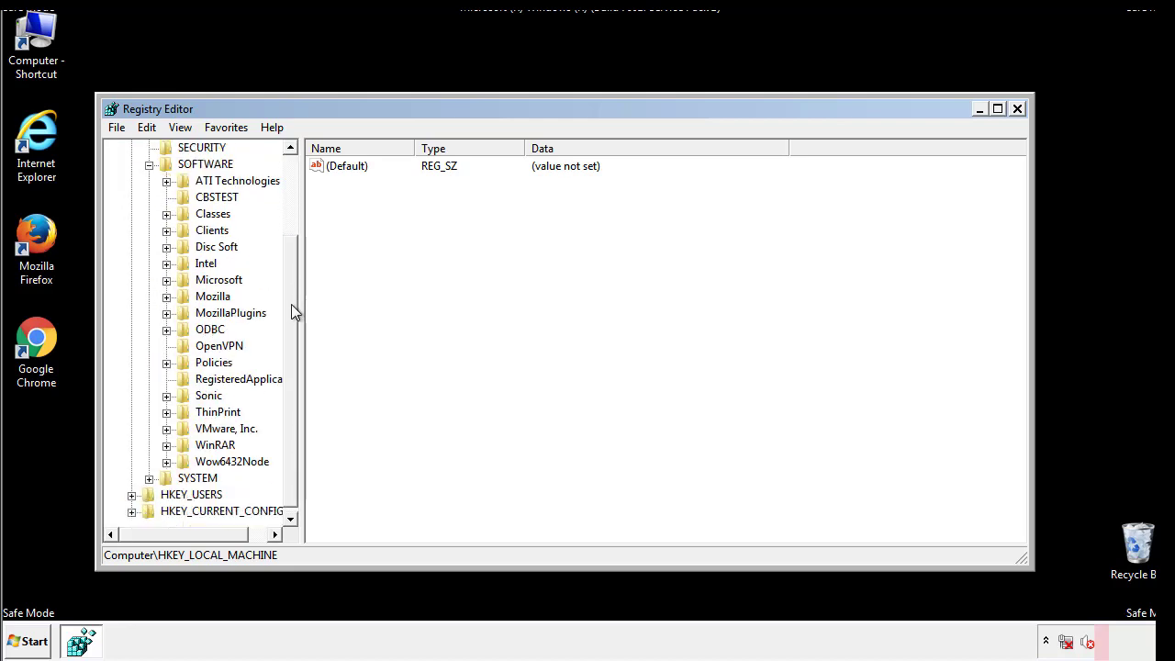
{"action": "left_click", "coordinate": [166, 280]}
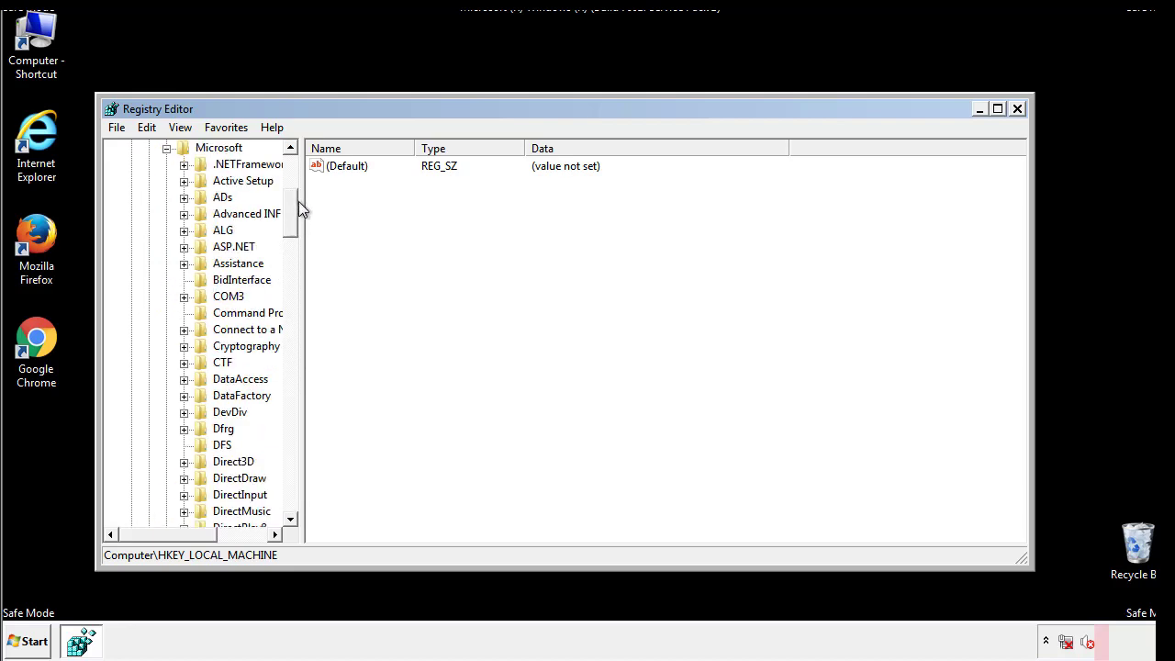
{"action": "mouse_move", "coordinate": [289, 225]}
{"action": "left_mouse_down"}
{"action": "mouse_move", "coordinate": [291, 479]}
{"action": "mouse_move", "coordinate": [291, 469]}
{"action": "left_mouse_up"}
{"action": "left_click", "coordinate": [184, 281]}
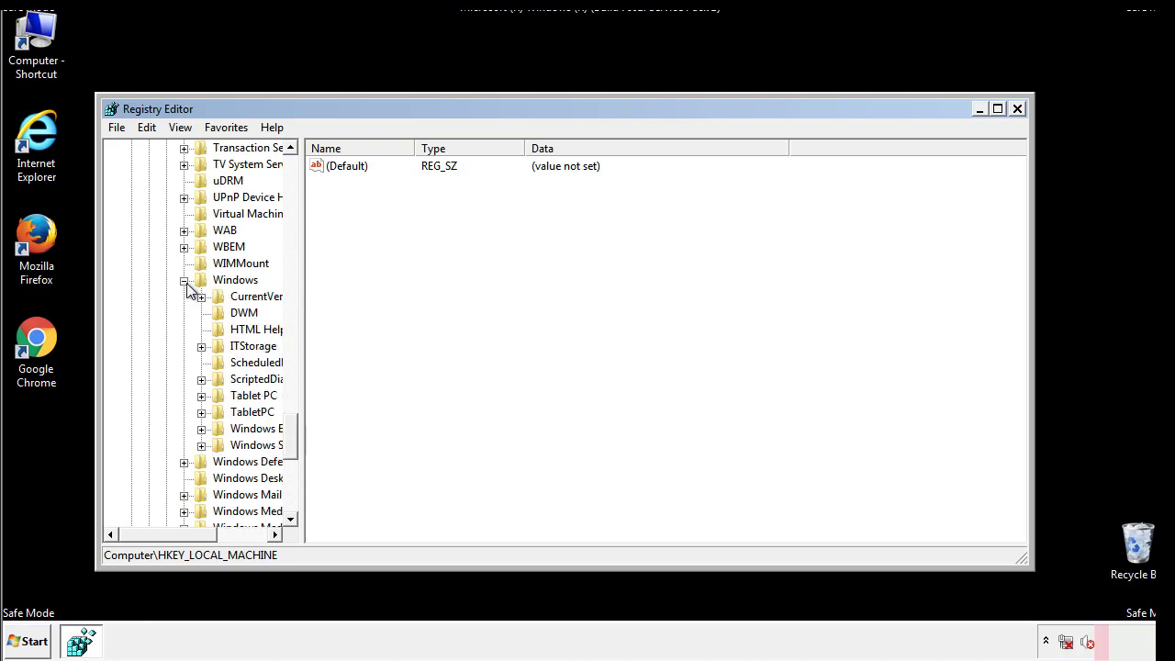
{"action": "left_click_drag", "start_coordinate": [163, 533], "coordinate": [188, 539]}
{"action": "left_click", "coordinate": [151, 297]}
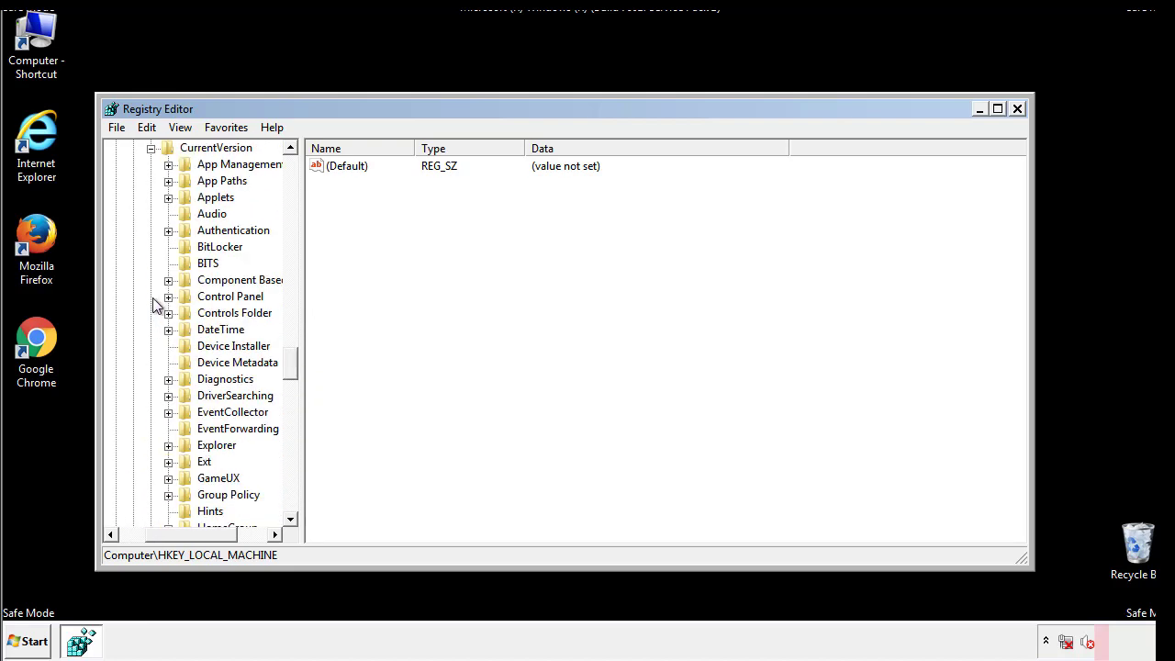
{"action": "left_click_drag", "start_coordinate": [299, 362], "coordinate": [290, 425]}
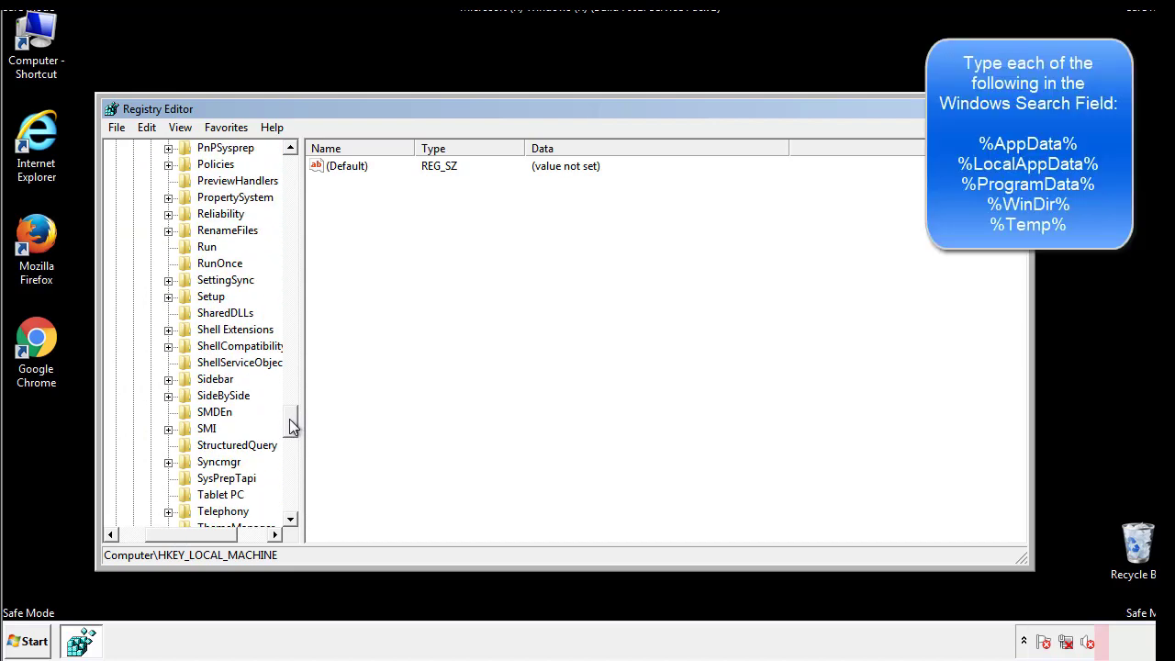
{"action": "left_click", "coordinate": [195, 251]}
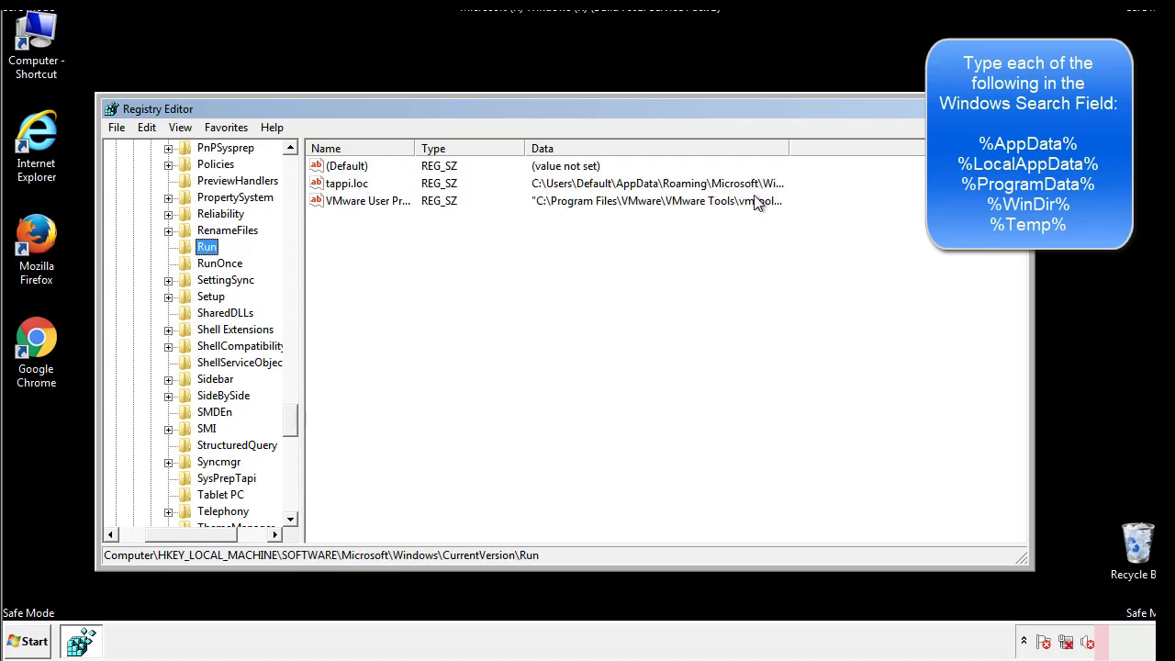
Step: Delete the tappi.loc value from the Run key
{"action": "left_click", "coordinate": [347, 188]}
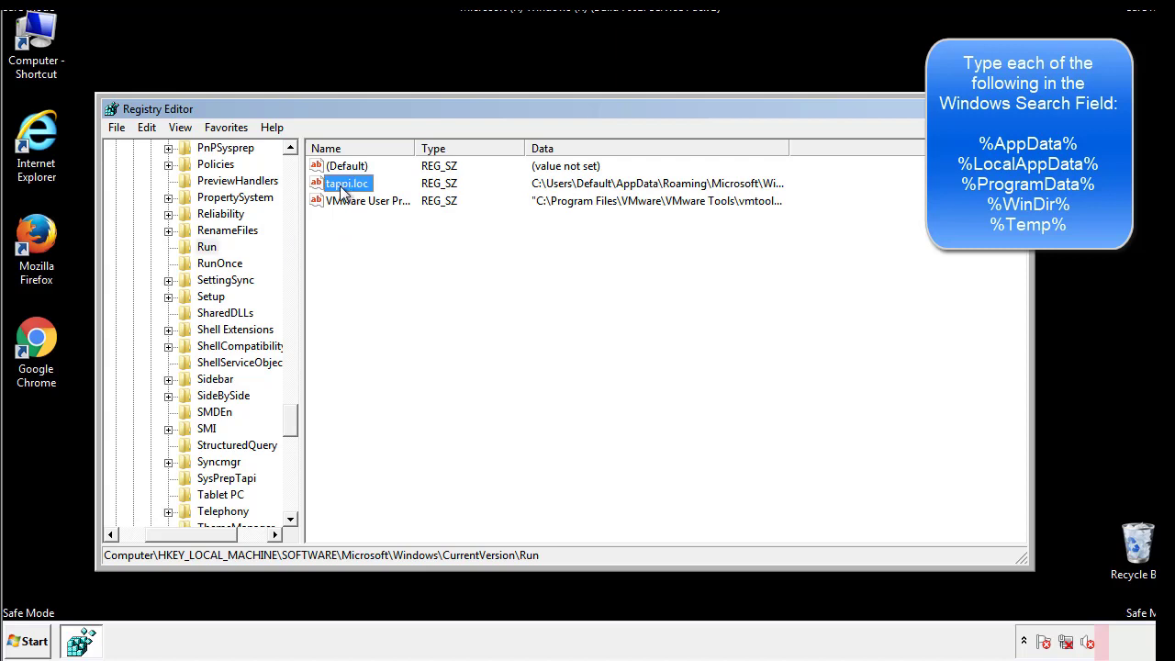
{"action": "right_click", "coordinate": [341, 187]}
{"action": "left_click", "coordinate": [367, 238]}
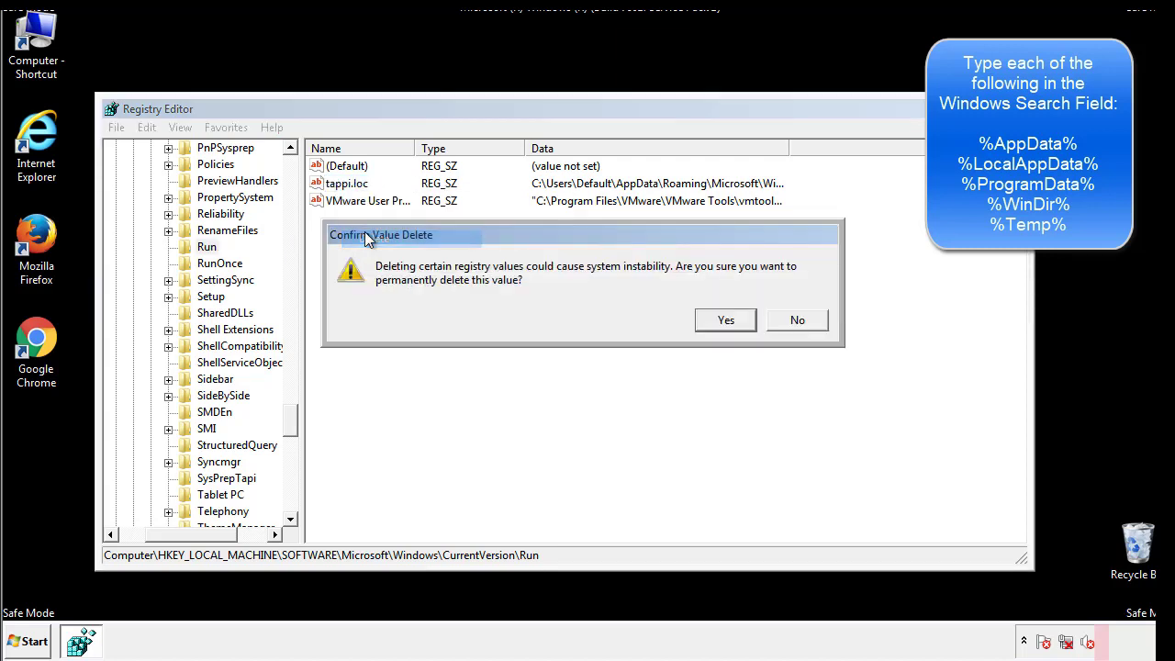
Step: Confirm deleting tappi.loc and collapse HKEY_LOCAL_MACHINE
{"action": "left_click", "coordinate": [714, 319]}
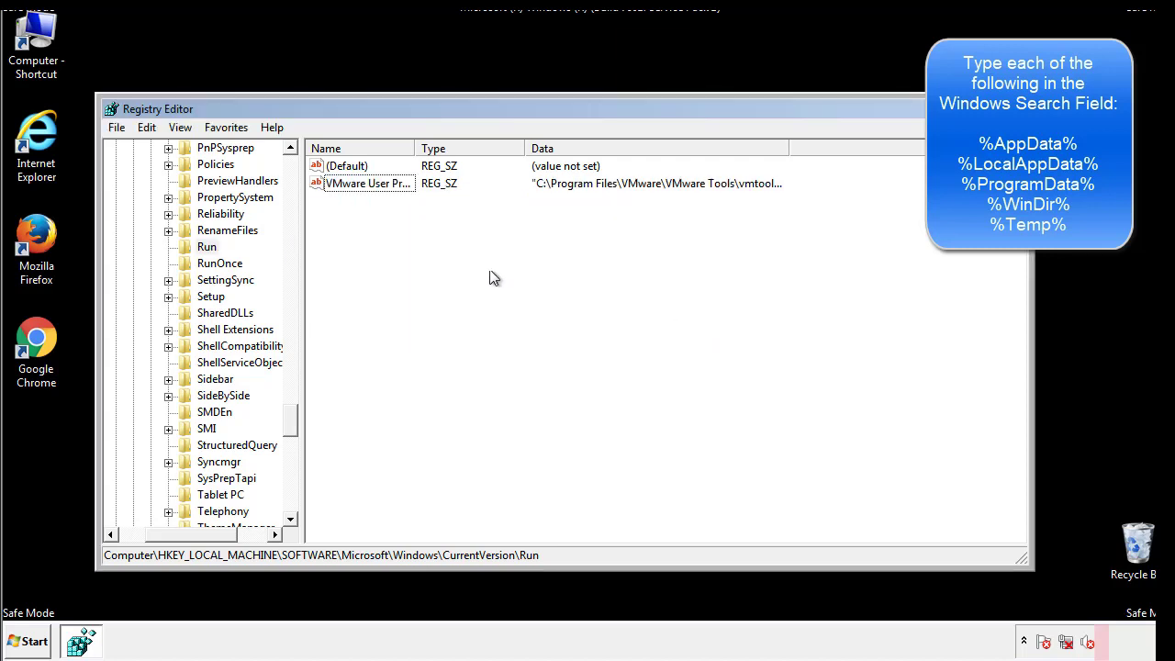
{"action": "left_click_drag", "start_coordinate": [291, 418], "coordinate": [290, 502]}
{"action": "left_click_drag", "start_coordinate": [221, 534], "coordinate": [142, 543]}
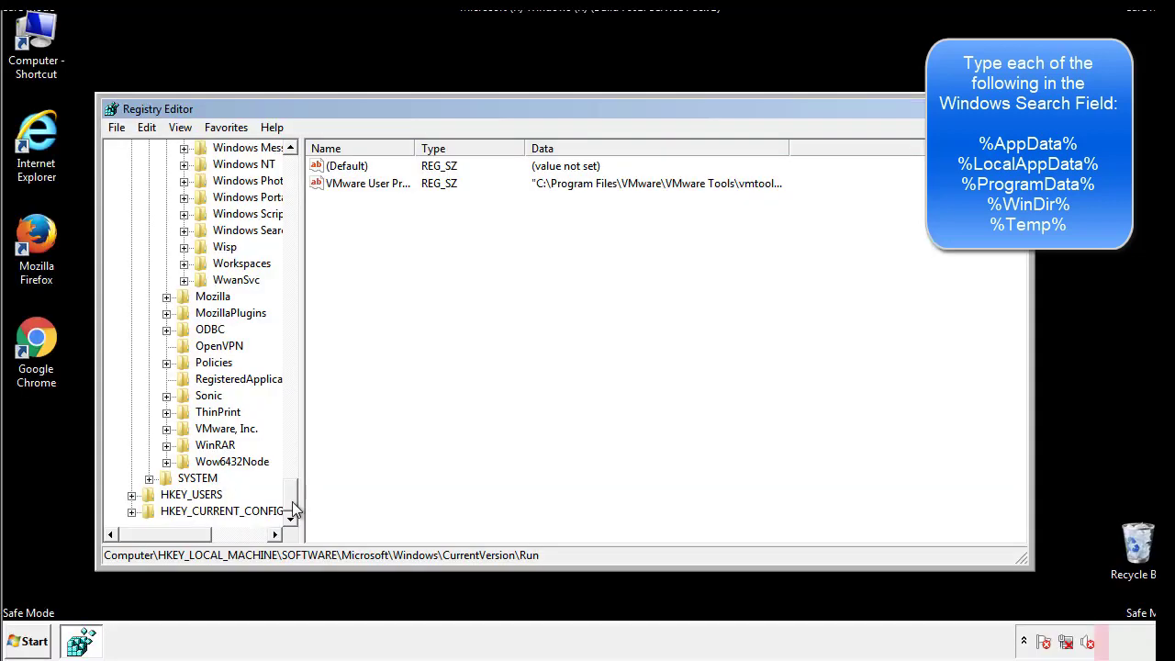
{"action": "left_click_drag", "start_coordinate": [290, 501], "coordinate": [299, 175]}
{"action": "left_click", "coordinate": [132, 197]}
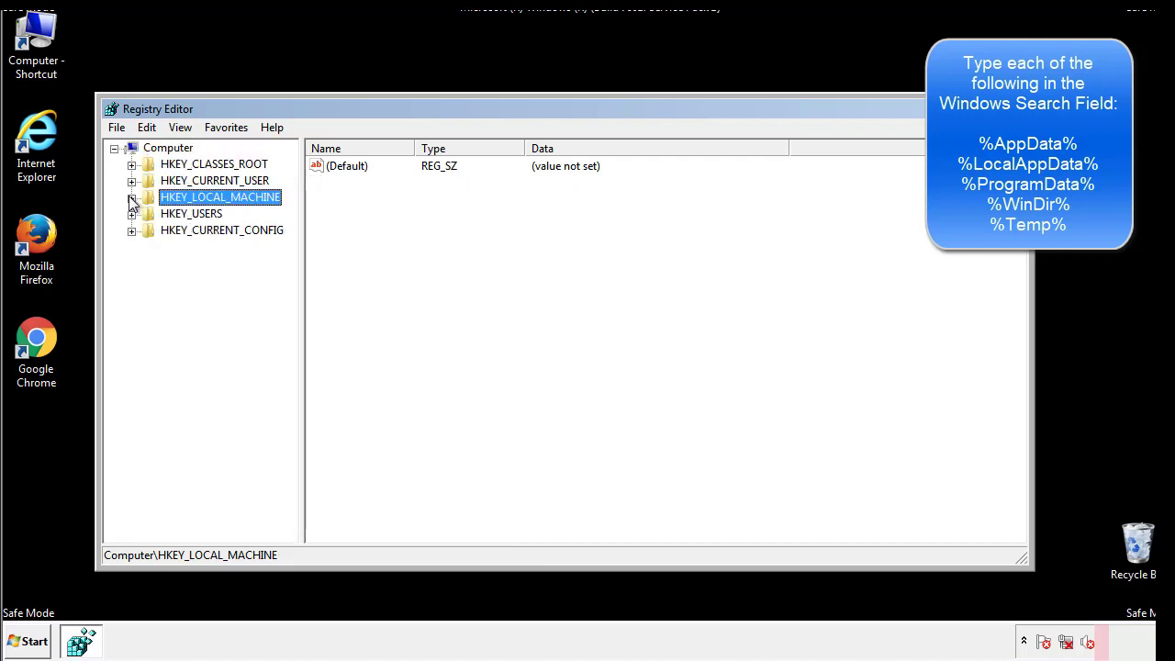
Step: Navigate to HKCU\Software\Microsoft\Windows\CurrentVersion\Run to view its startup values
{"action": "left_click", "coordinate": [131, 181]}
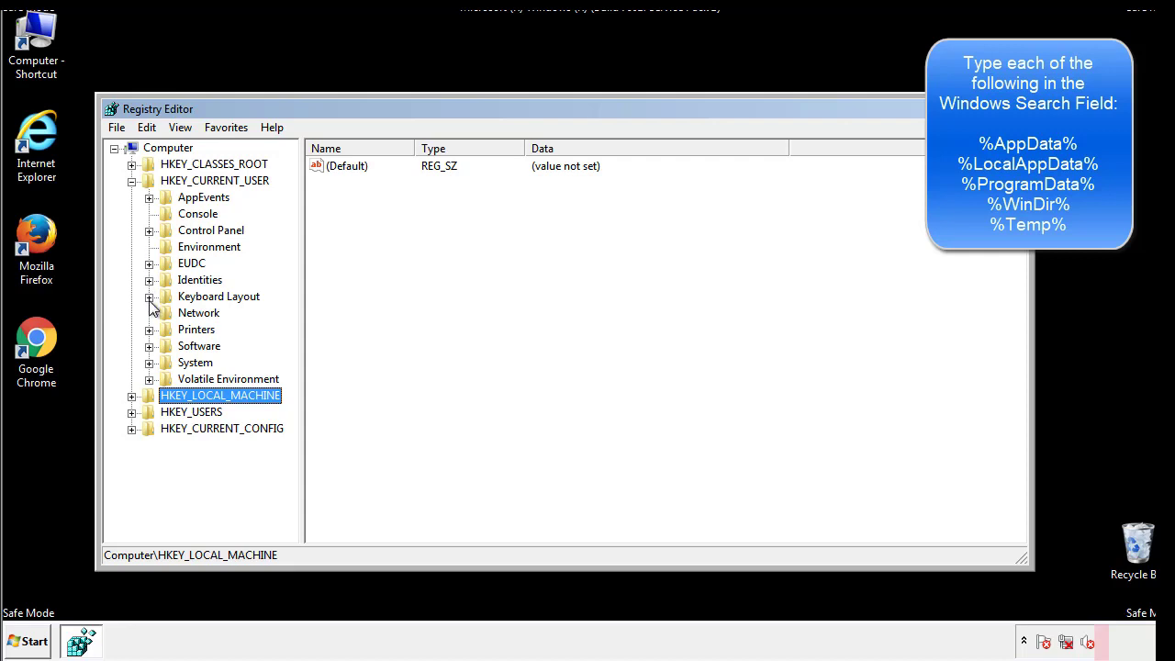
{"action": "left_click", "coordinate": [149, 346]}
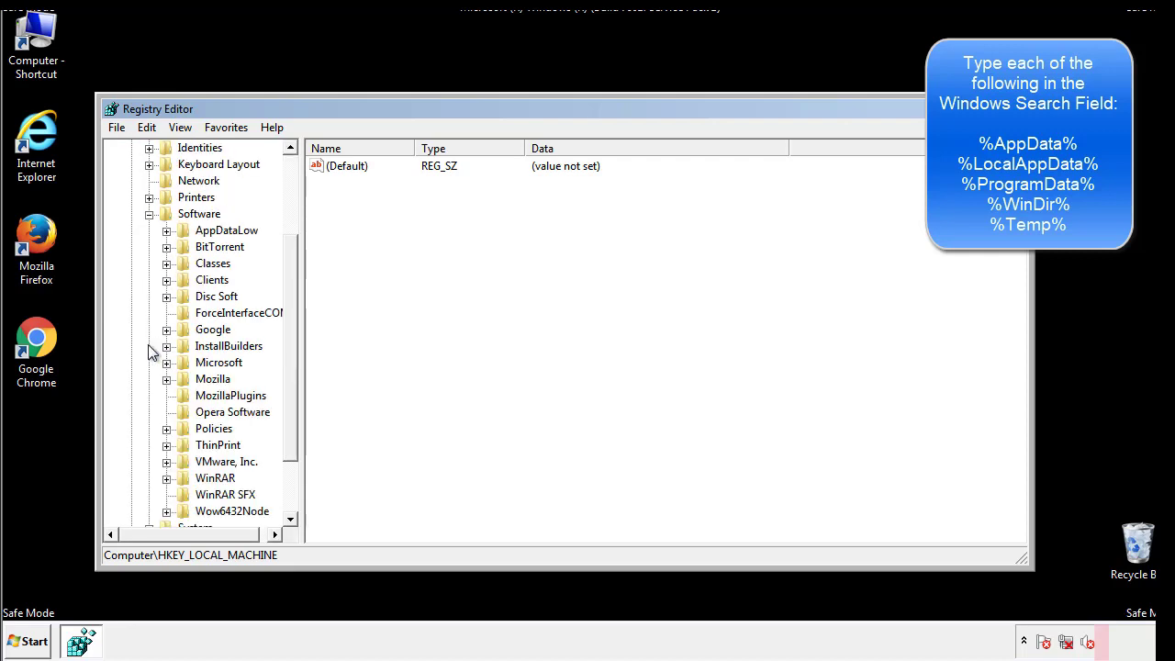
{"action": "left_click_drag", "start_coordinate": [288, 333], "coordinate": [288, 350]}
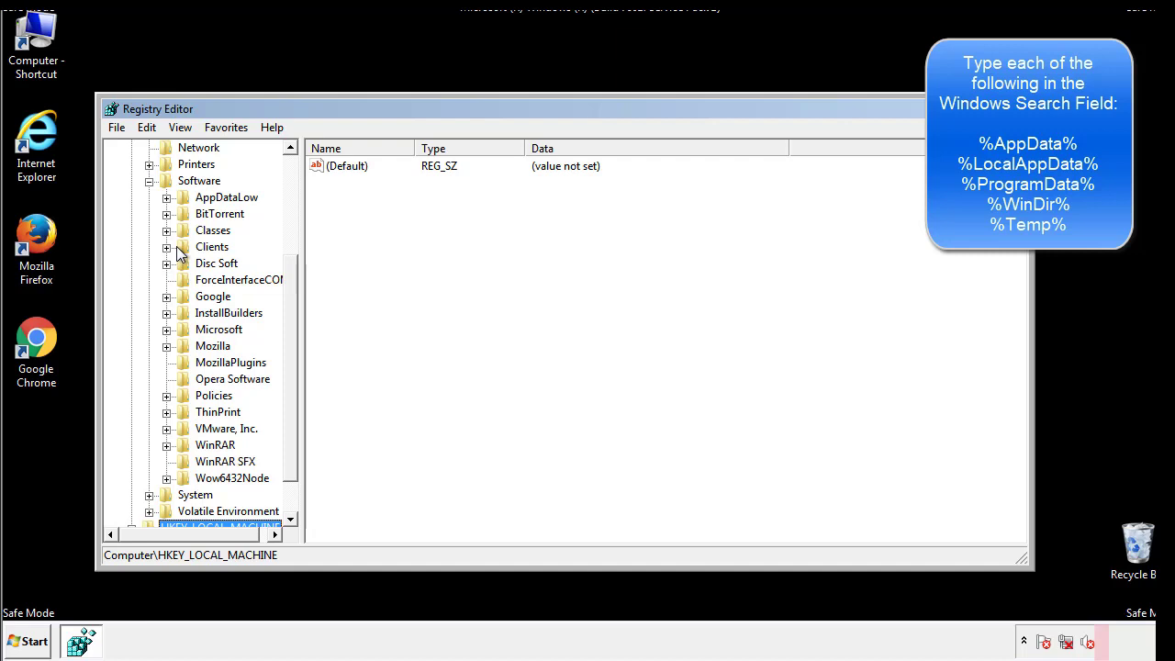
{"action": "left_click", "coordinate": [166, 330]}
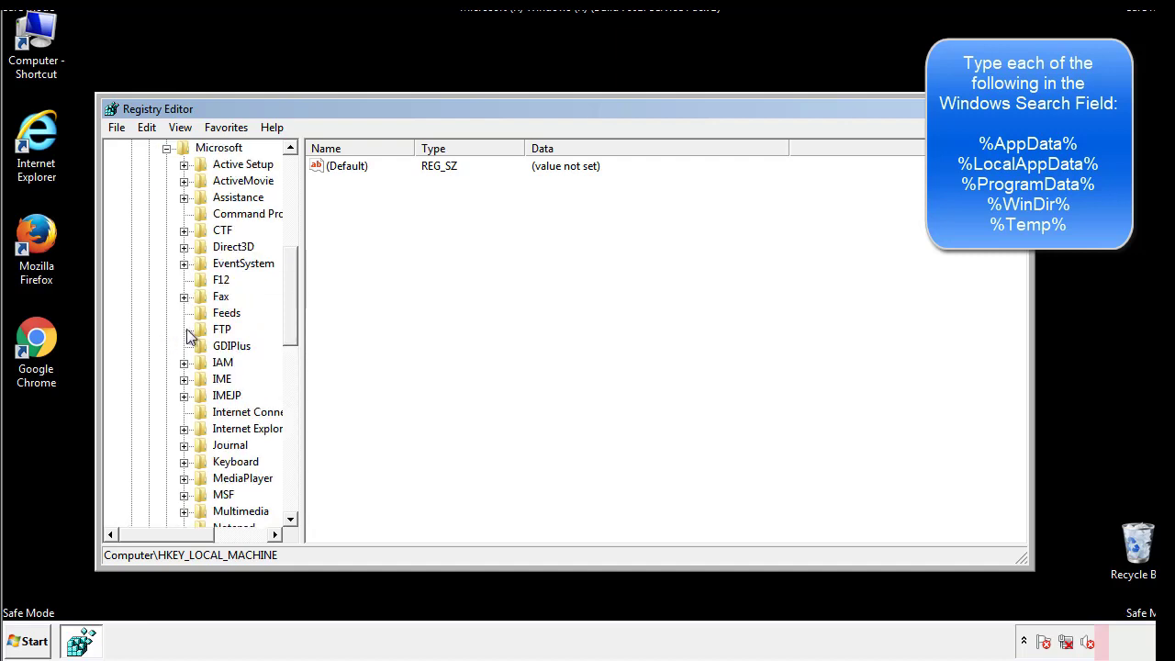
{"action": "left_click_drag", "start_coordinate": [288, 268], "coordinate": [290, 384]}
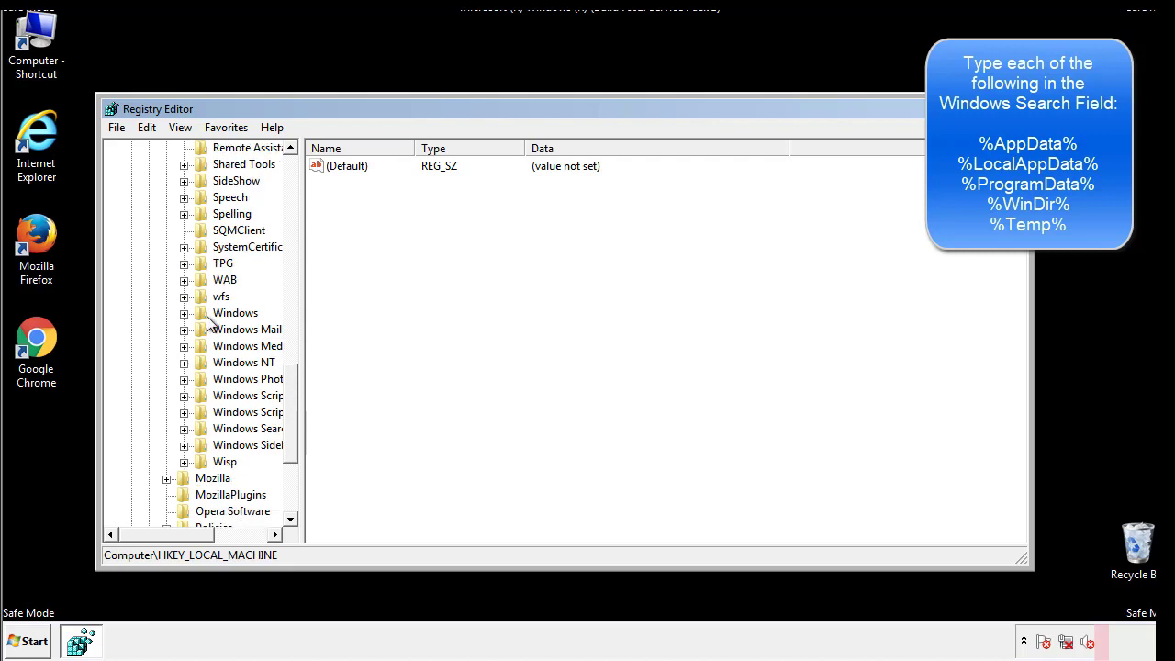
{"action": "left_click", "coordinate": [184, 313]}
{"action": "left_click", "coordinate": [202, 330]}
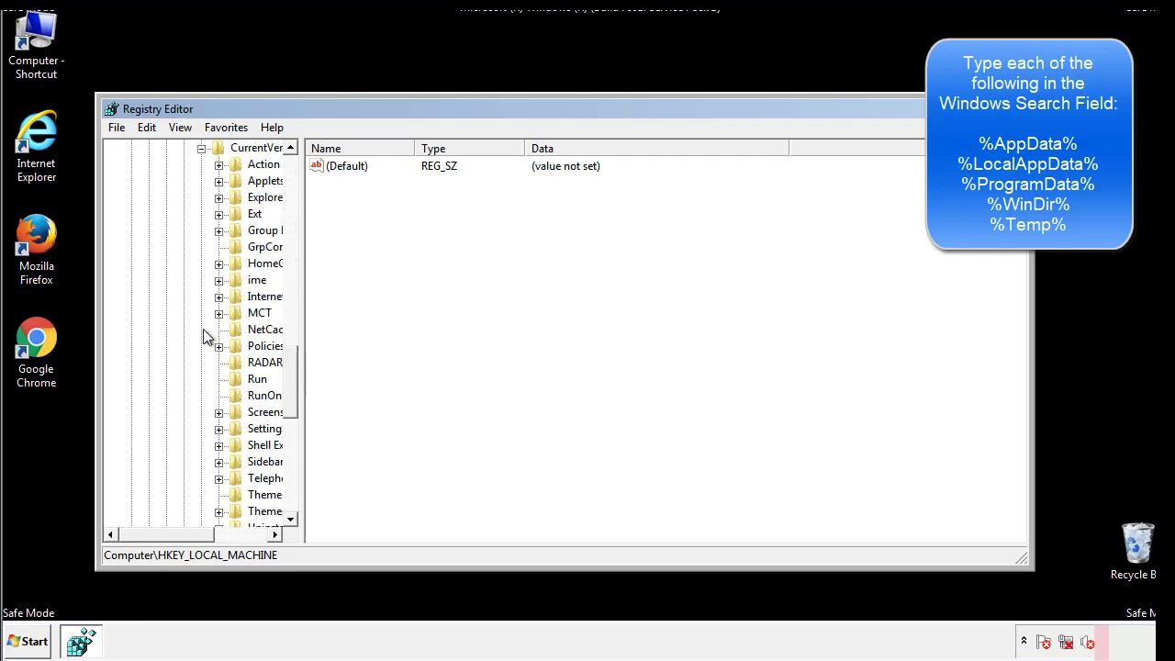
{"action": "left_click_drag", "start_coordinate": [178, 537], "coordinate": [207, 534]}
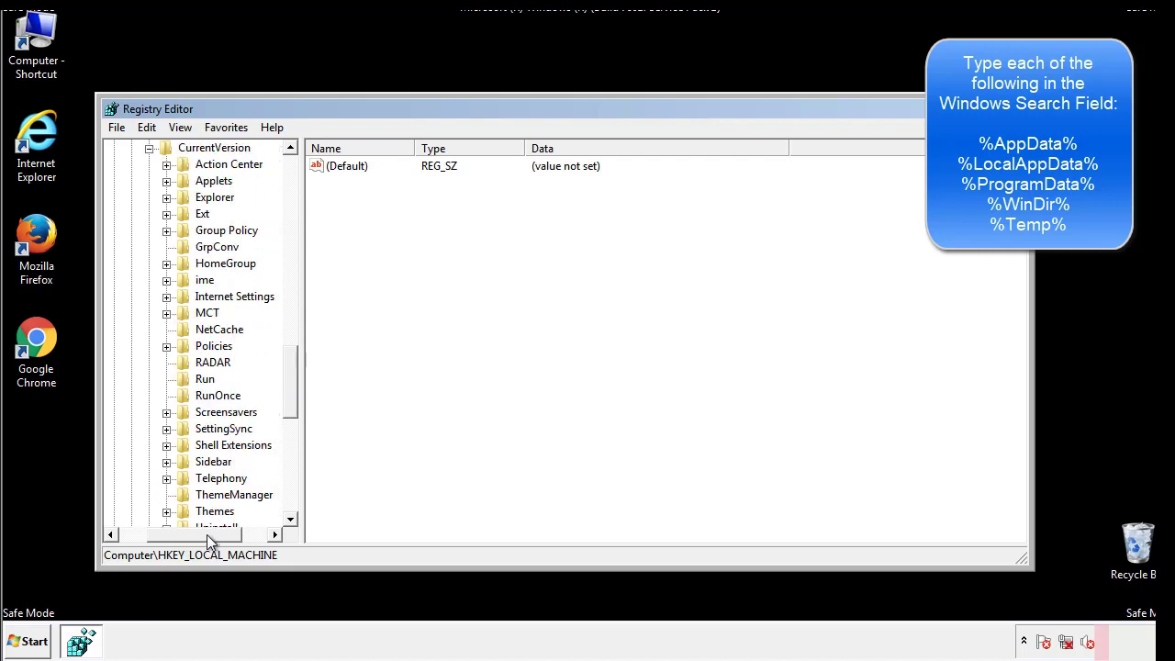
{"action": "left_click", "coordinate": [202, 376]}
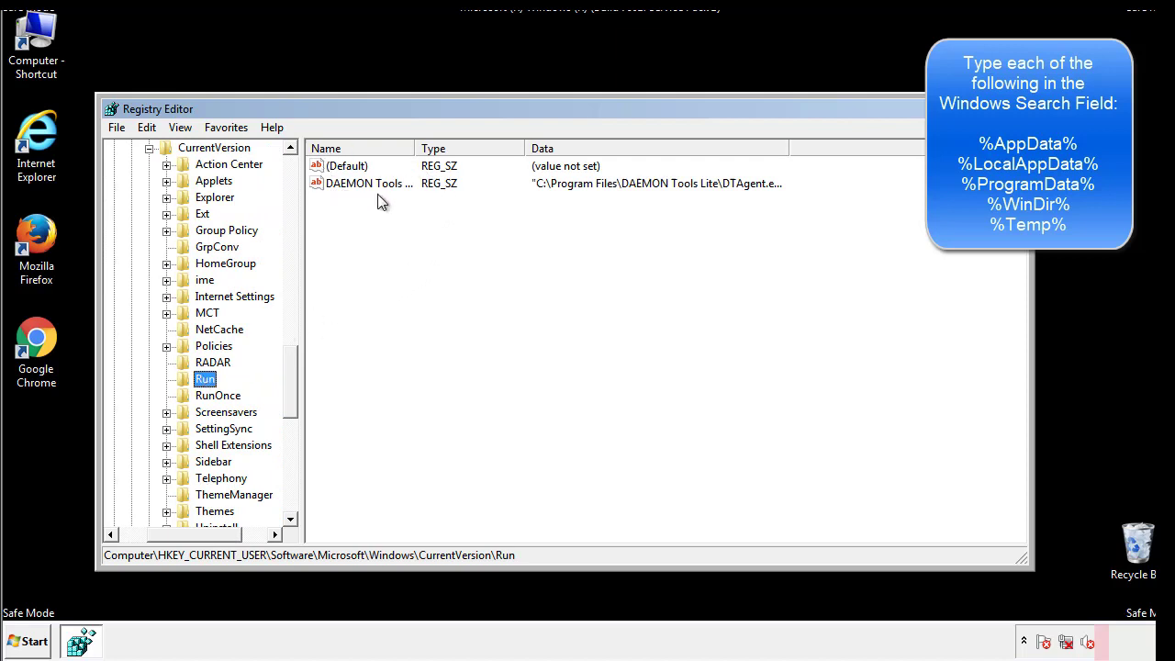
Step: Inspect the Run values (only DAEMON Tools), then collapse Windows and scroll the tree up
{"action": "left_click", "coordinate": [500, 211]}
{"action": "left_click_drag", "start_coordinate": [343, 267], "coordinate": [417, 210]}
{"action": "left_click_drag", "start_coordinate": [195, 532], "coordinate": [171, 533]}
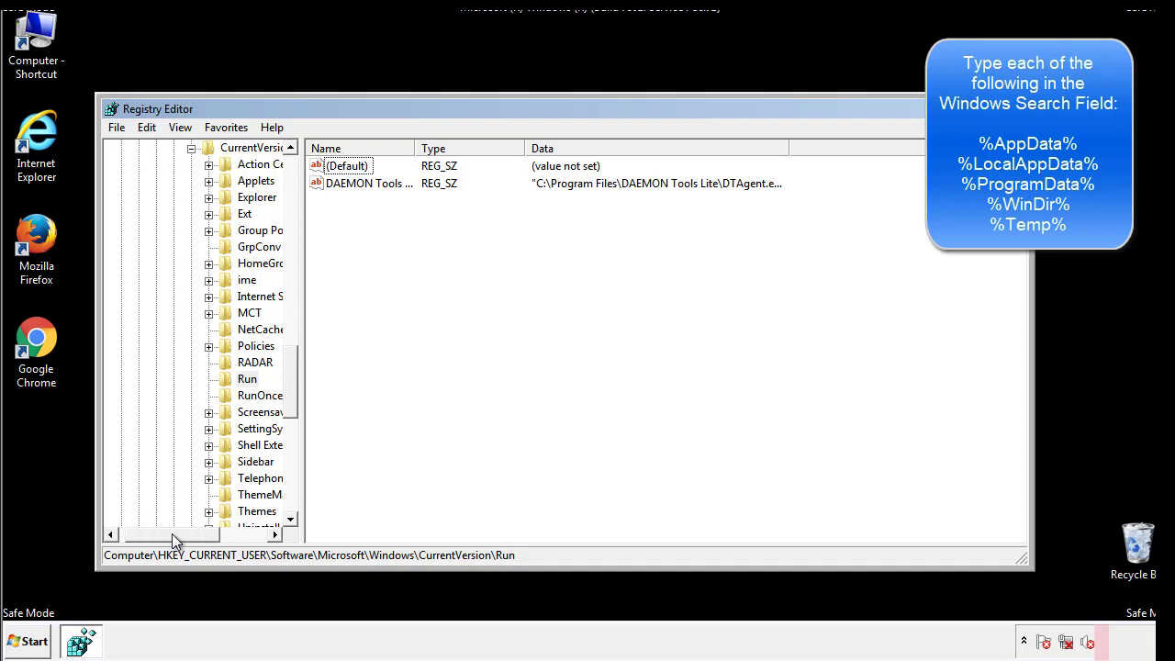
{"action": "left_click_drag", "start_coordinate": [297, 400], "coordinate": [290, 384]}
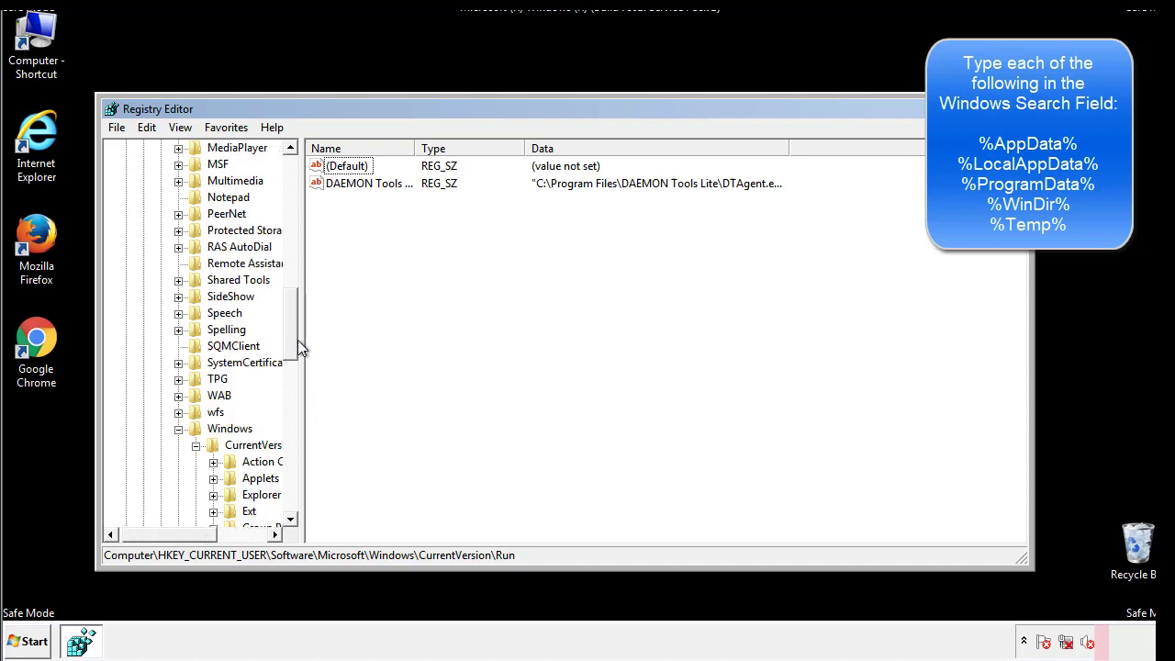
{"action": "left_click", "coordinate": [179, 430]}
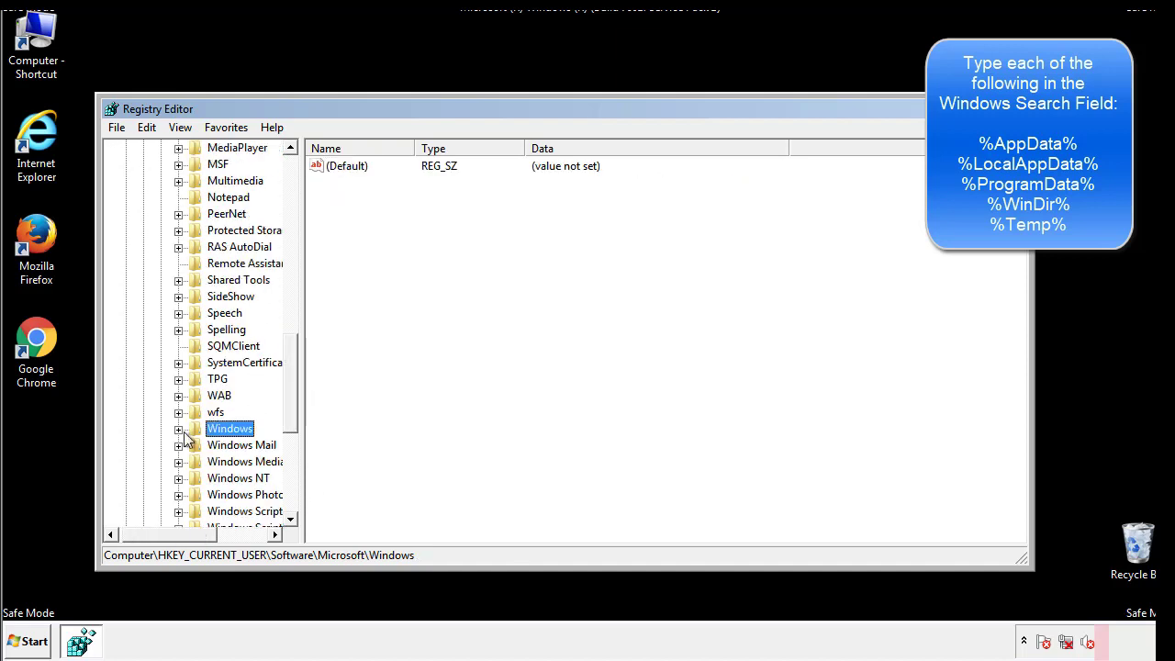
{"action": "left_click_drag", "start_coordinate": [294, 409], "coordinate": [295, 227]}
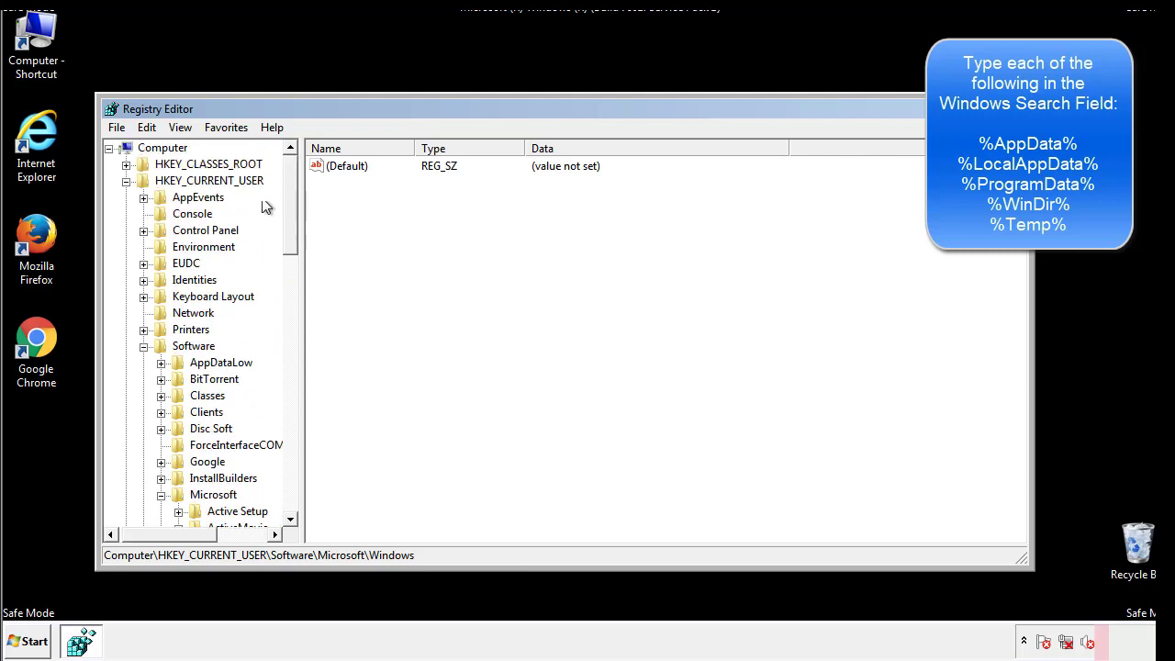
Step: Search the registry for %temp% with Edit > Find
{"action": "left_click", "coordinate": [152, 128]}
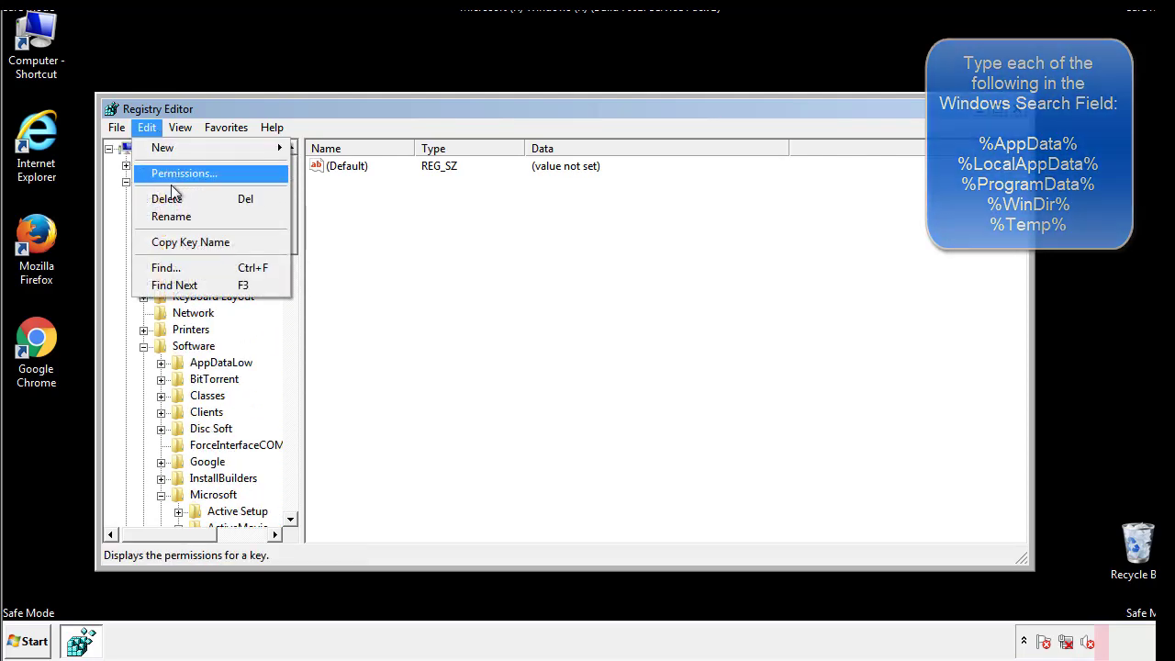
{"action": "left_click", "coordinate": [164, 268]}
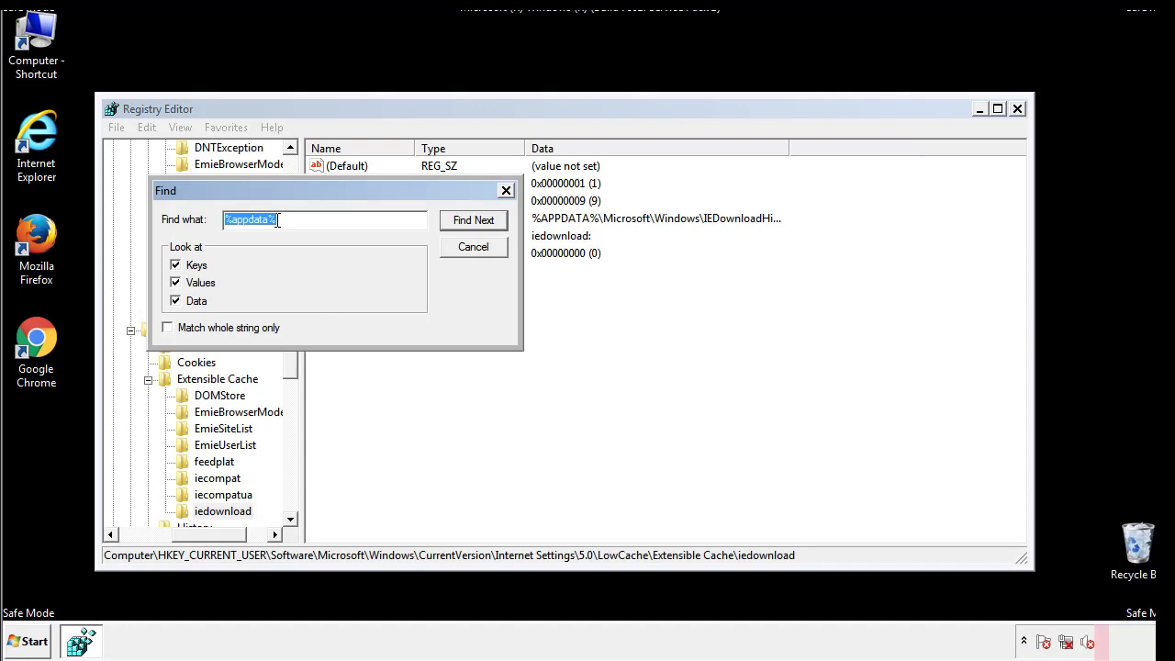
{"action": "type", "text": "%temp%"}
{"action": "key", "text": "Return"}
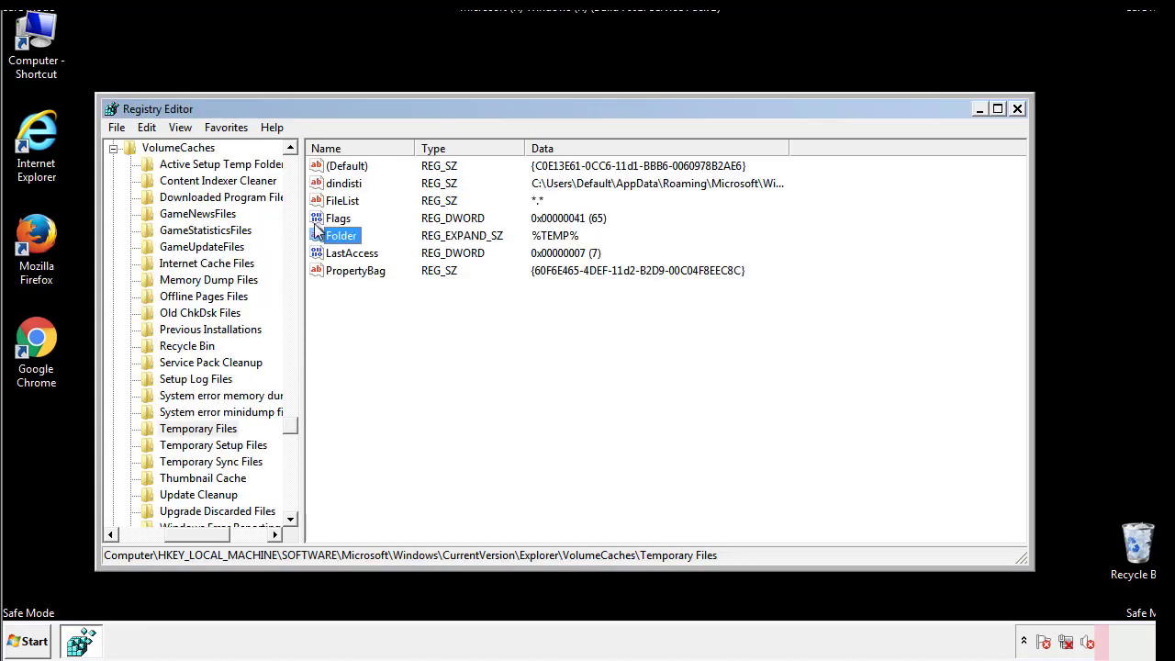
Step: Delete all values, including dindisti, from the Temporary Files key
{"action": "left_click", "coordinate": [481, 317]}
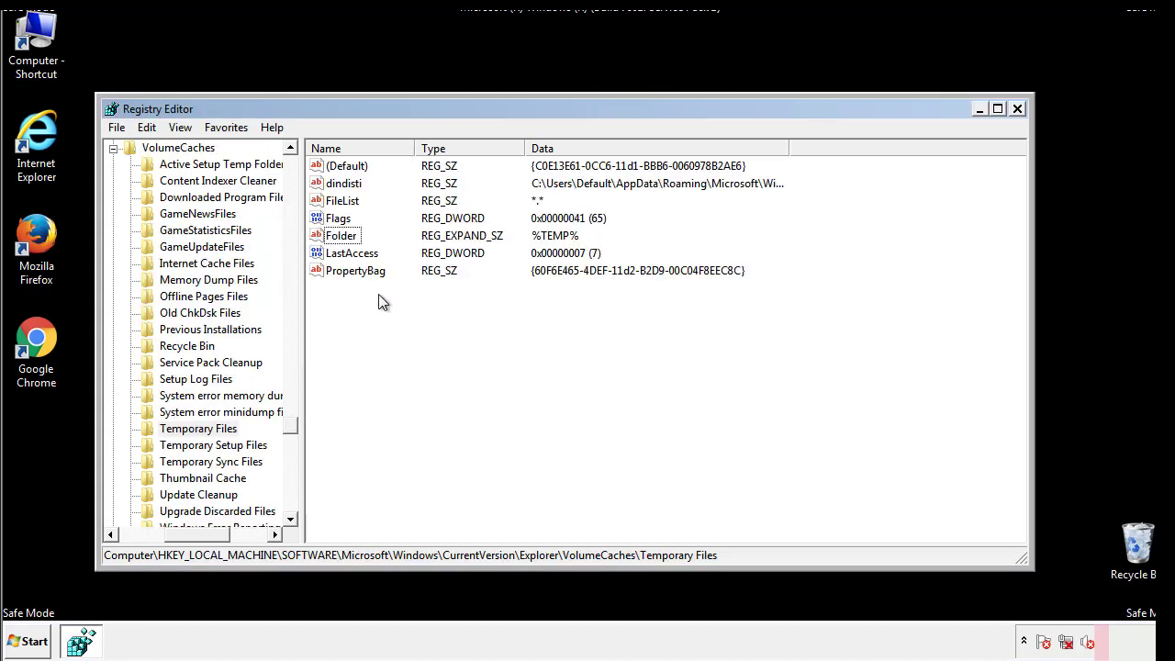
{"action": "left_click_drag", "start_coordinate": [376, 295], "coordinate": [333, 172]}
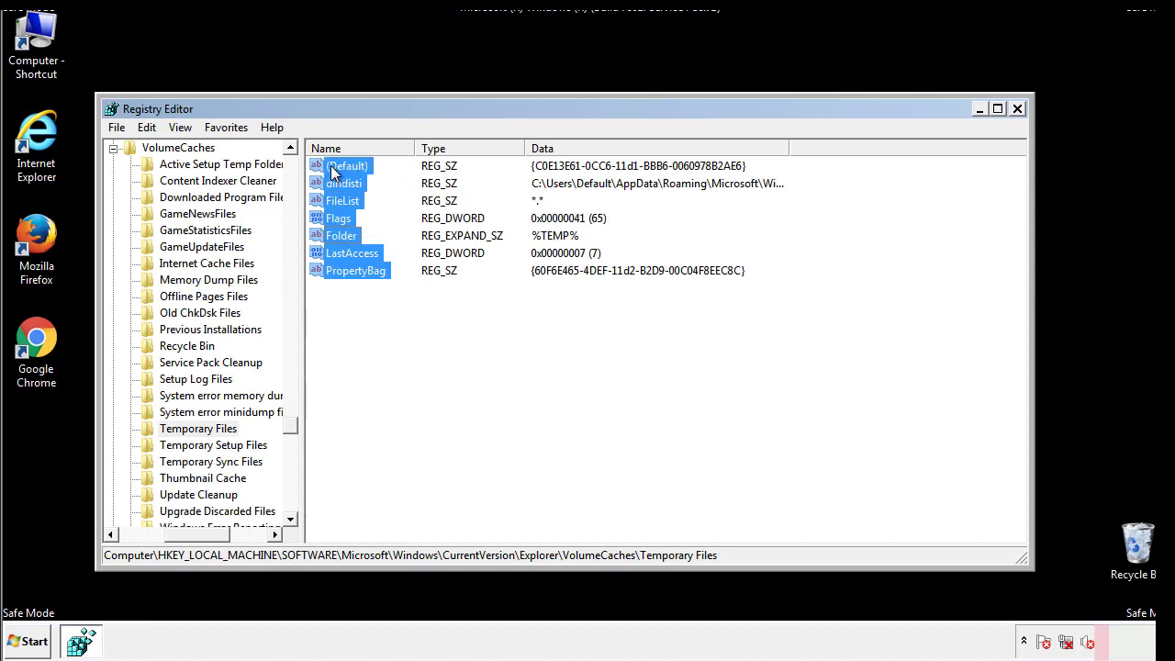
{"action": "right_click", "coordinate": [333, 172]}
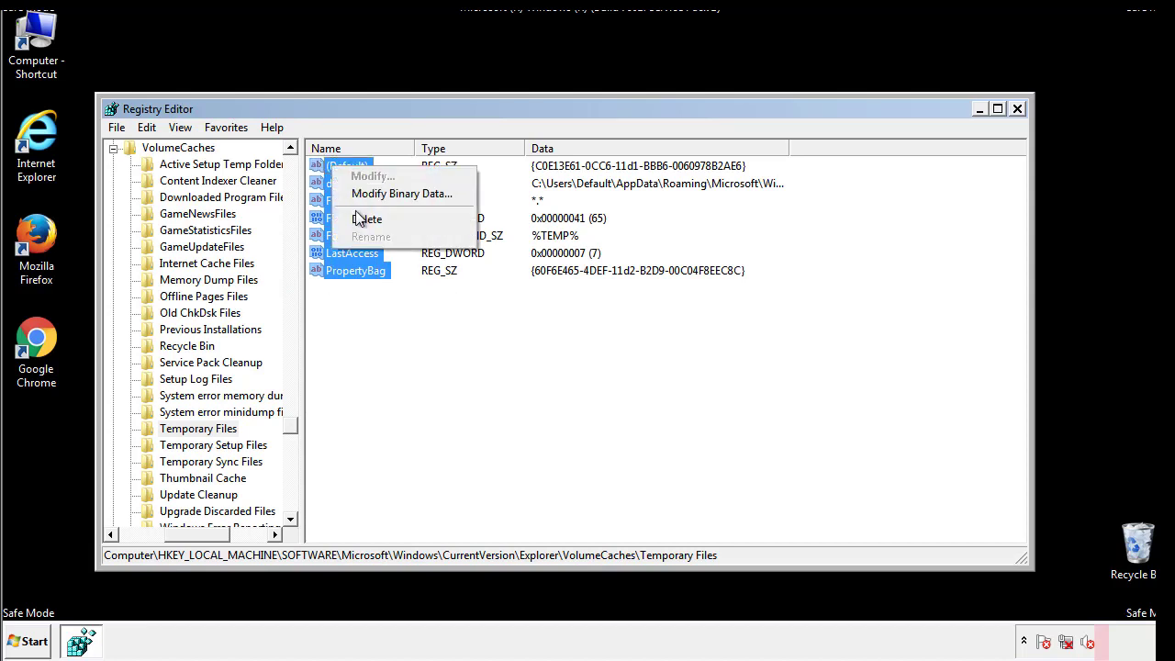
{"action": "left_click", "coordinate": [360, 221]}
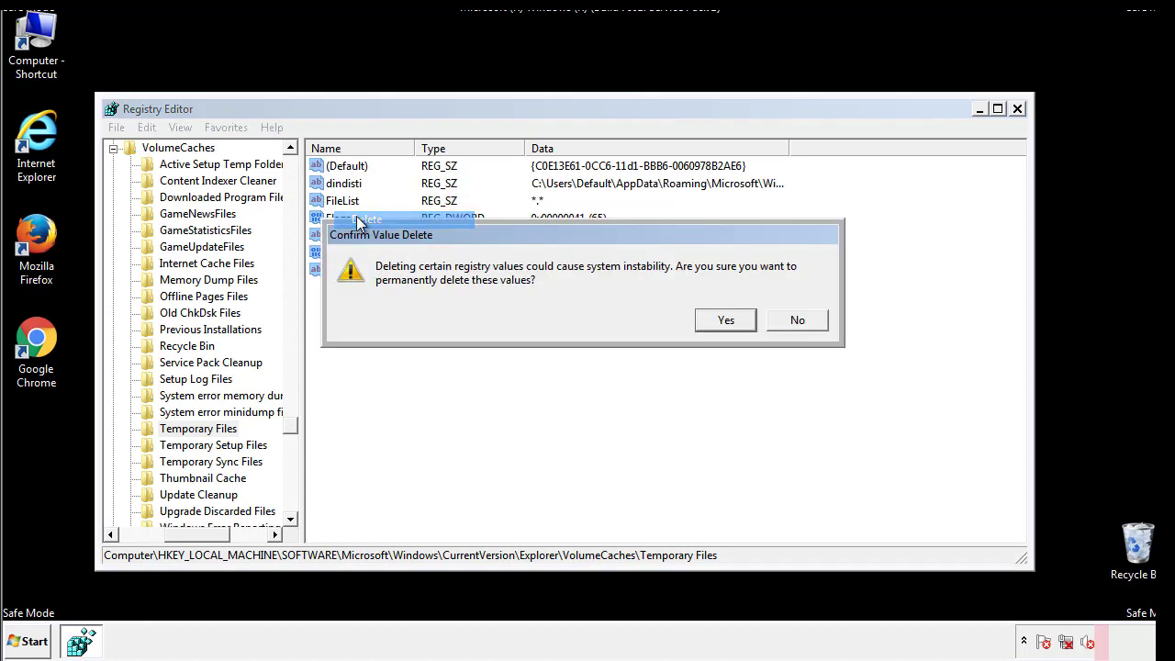
{"action": "left_click", "coordinate": [725, 319]}
{"action": "left_click", "coordinate": [409, 225]}
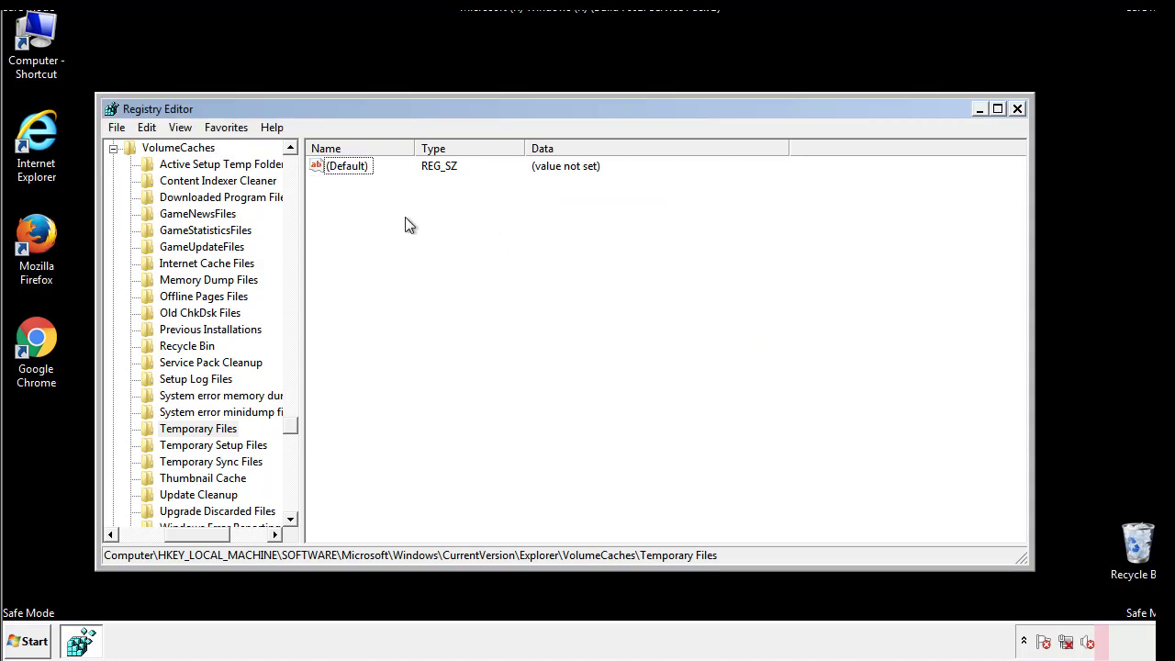
Step: Close Registry Editor and launch System Configuration with msconfig
{"action": "left_click", "coordinate": [1018, 109]}
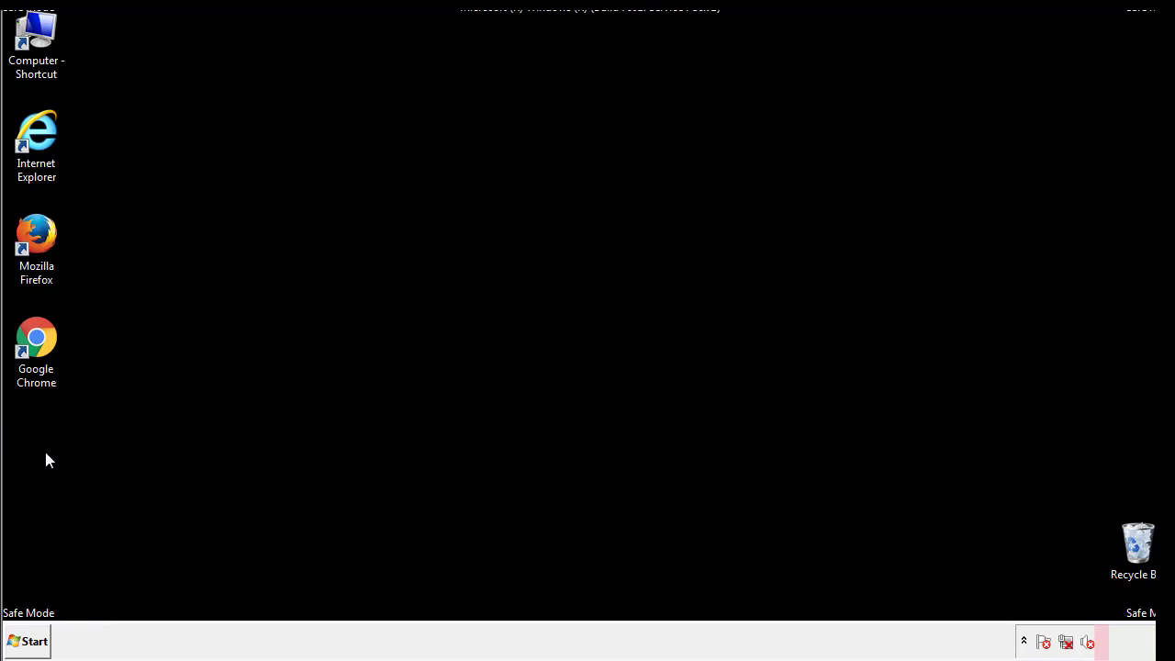
{"action": "left_click", "coordinate": [23, 642]}
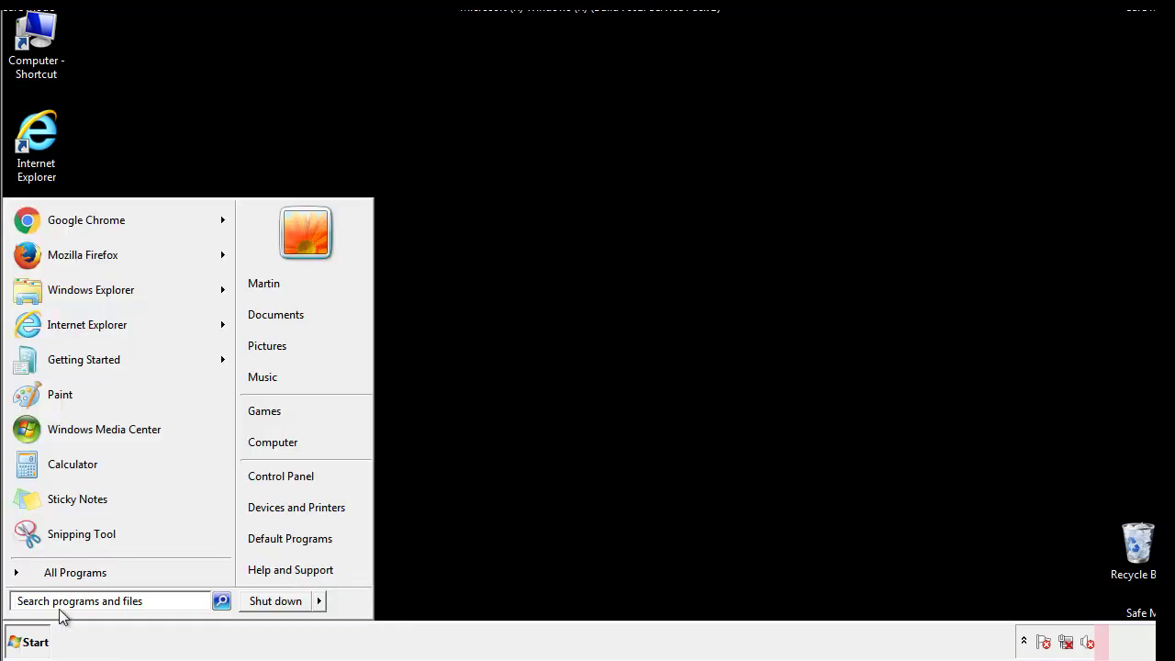
{"action": "type", "text": "mscon"}
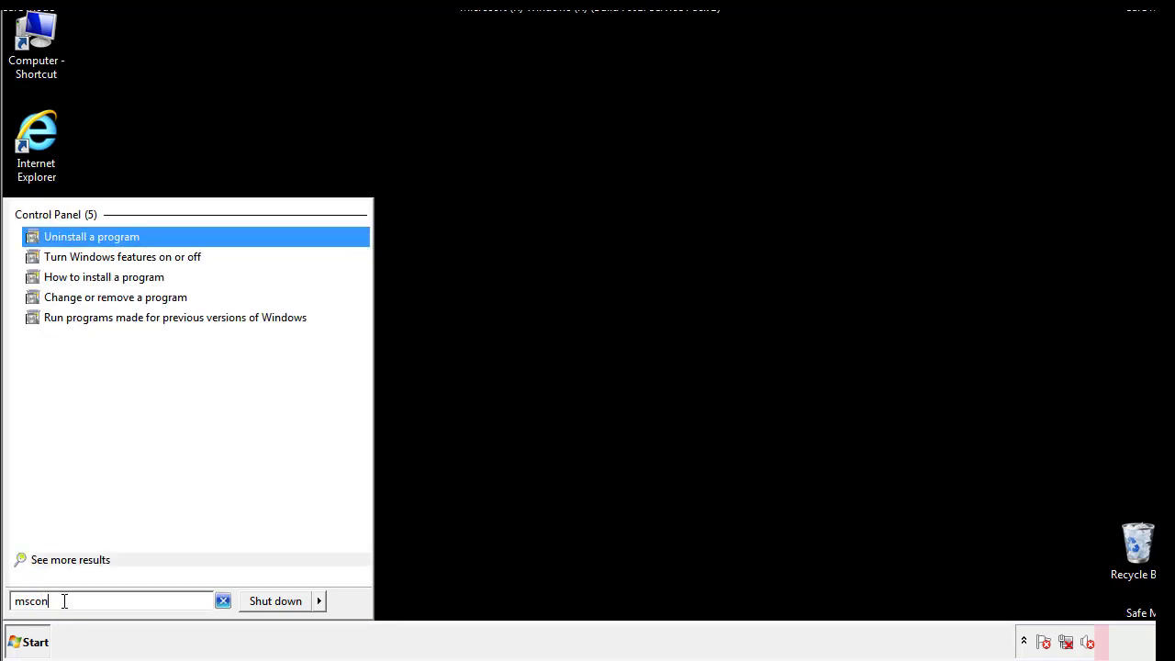
{"action": "type", "text": "fig"}
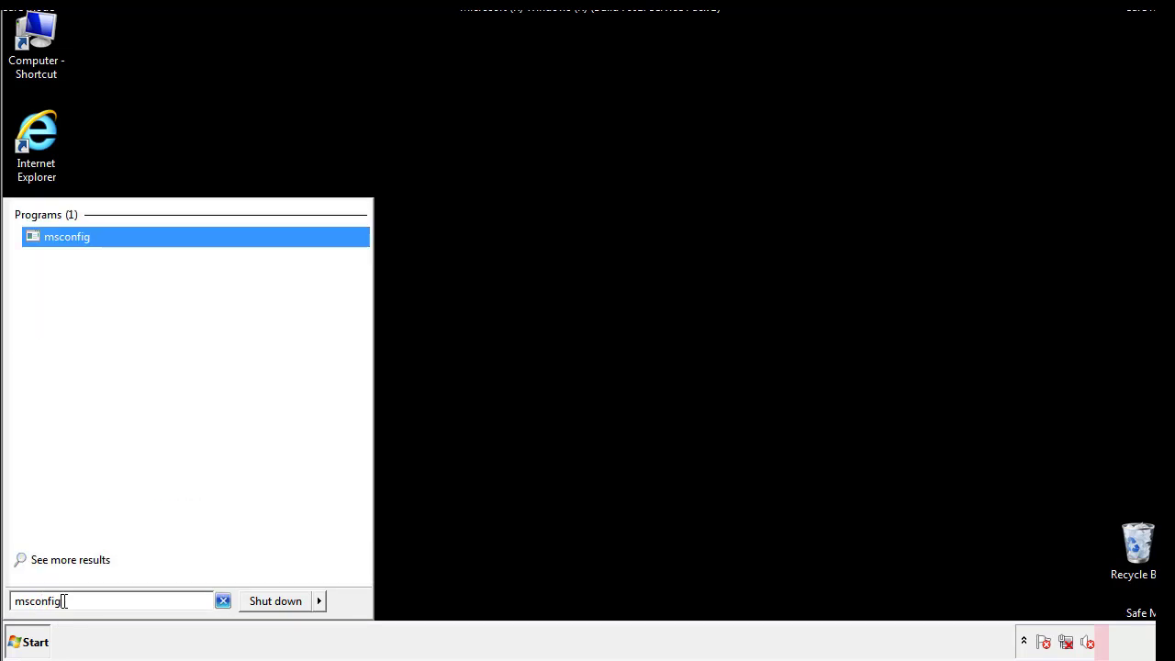
{"action": "key", "text": "Return"}
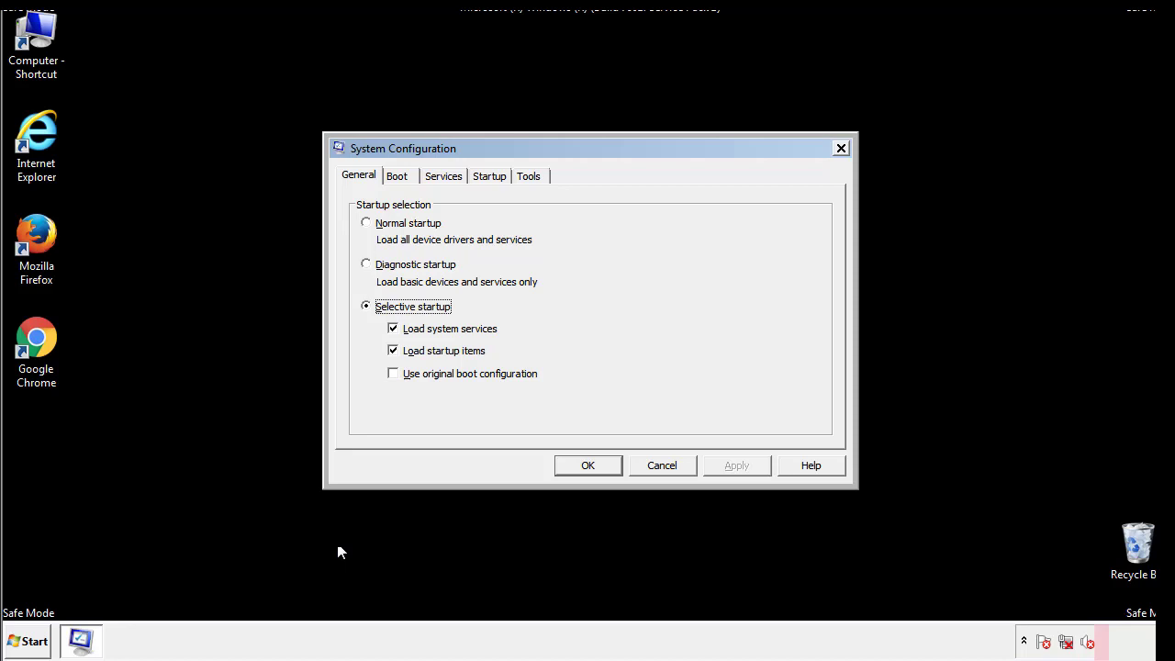
Step: Turn off Safe boot on the Boot tab, apply it, and restart Windows
{"action": "left_click", "coordinate": [397, 176]}
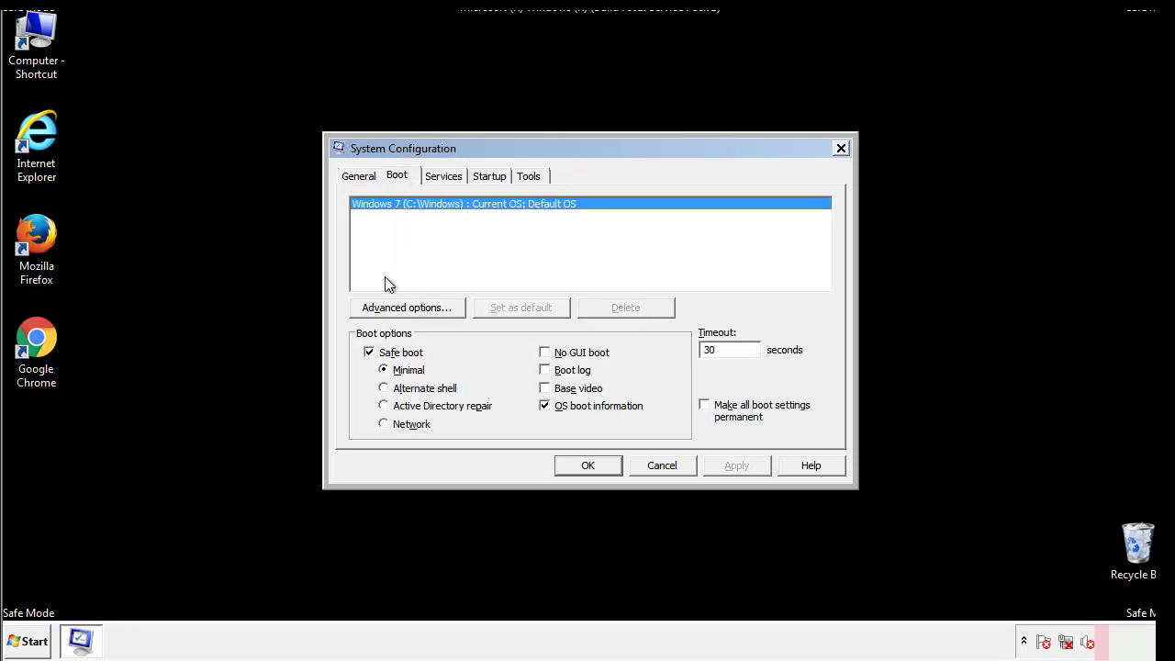
{"action": "left_click", "coordinate": [374, 354]}
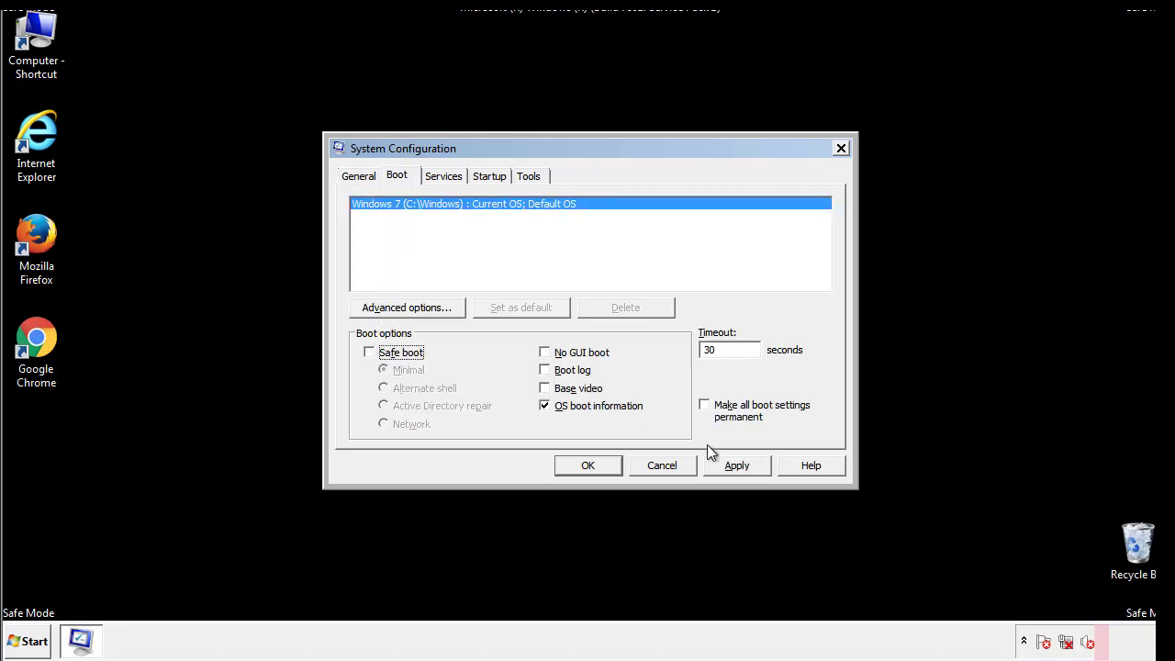
{"action": "left_click", "coordinate": [738, 464]}
{"action": "left_click", "coordinate": [584, 466]}
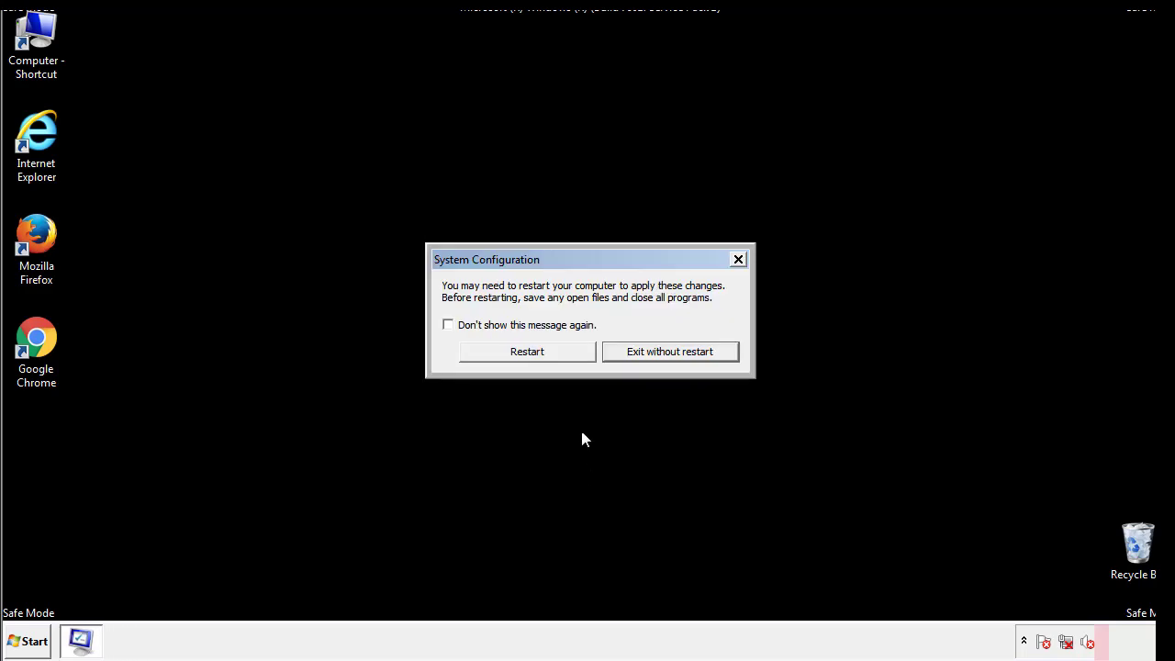
{"action": "left_click", "coordinate": [543, 358]}
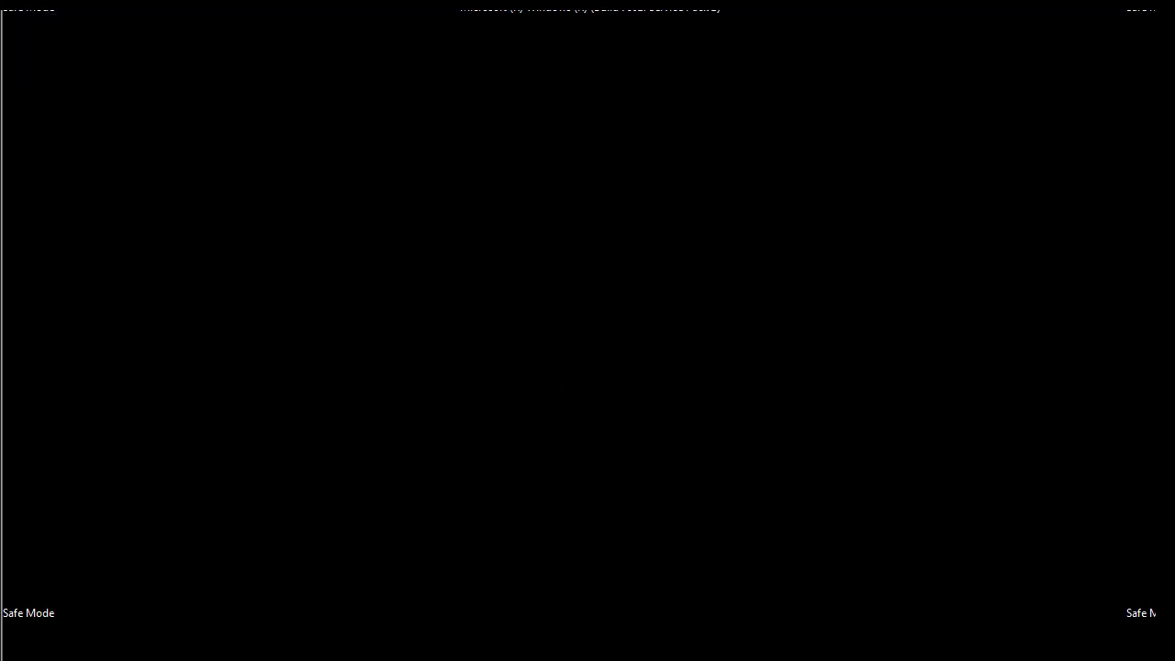